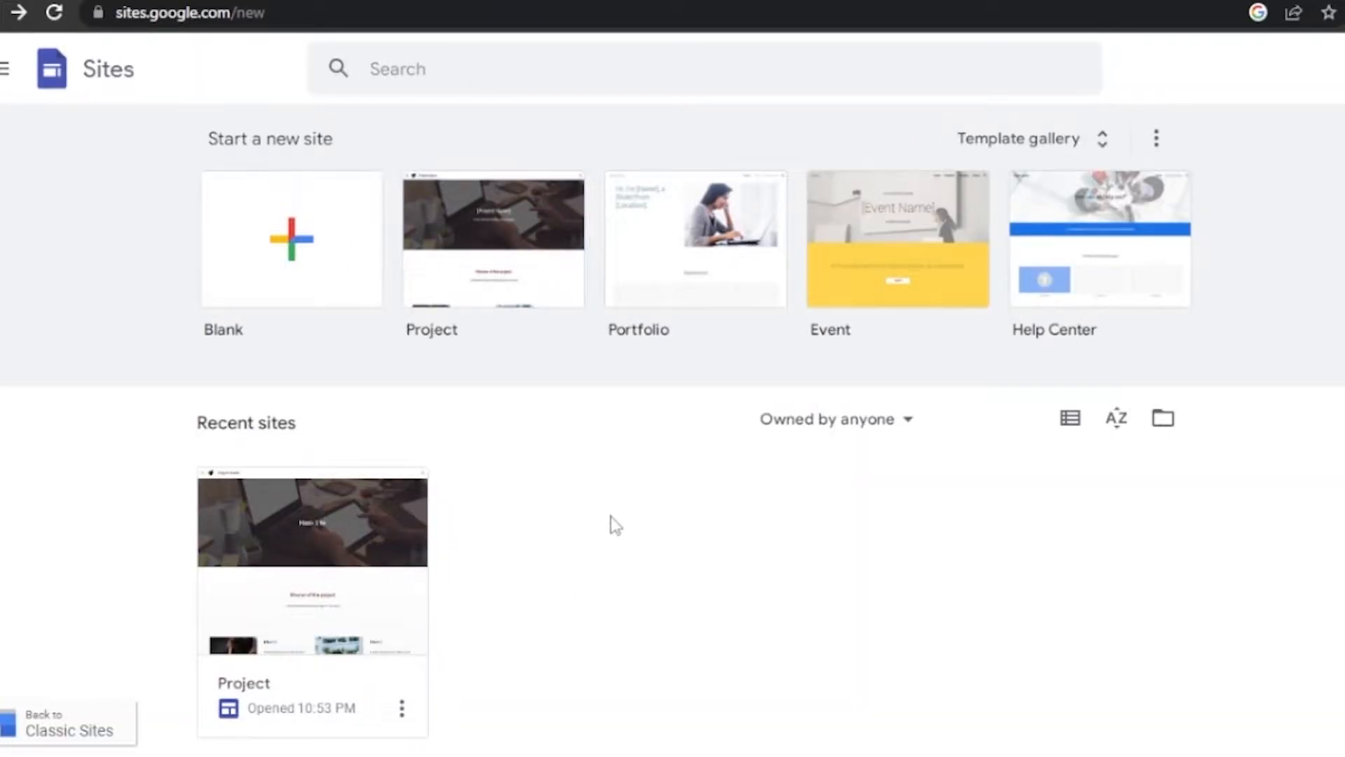
Open the existing Project site from the recent sites.
scroll(672, 427, down, 1)
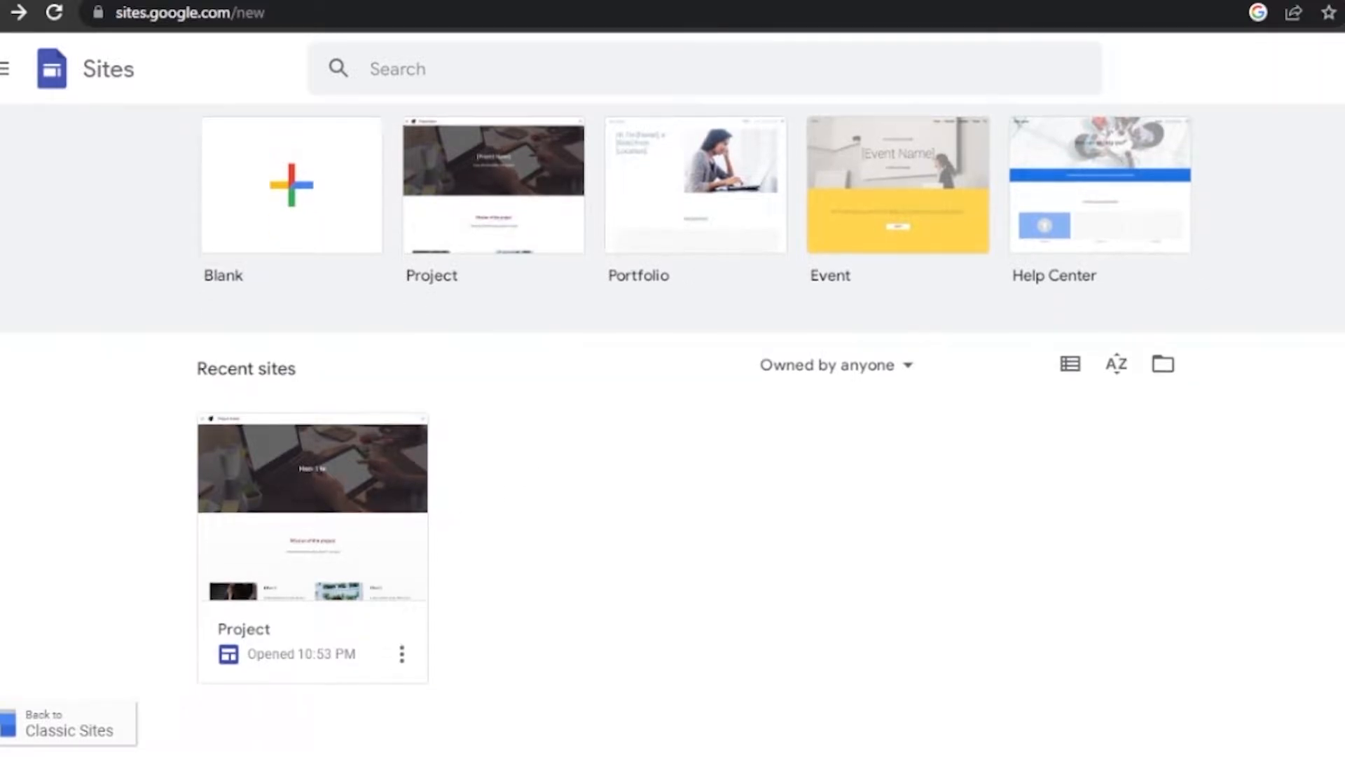
scroll(672, 426, up, 1)
scroll(673, 427, down, 1)
scroll(673, 427, up, 1)
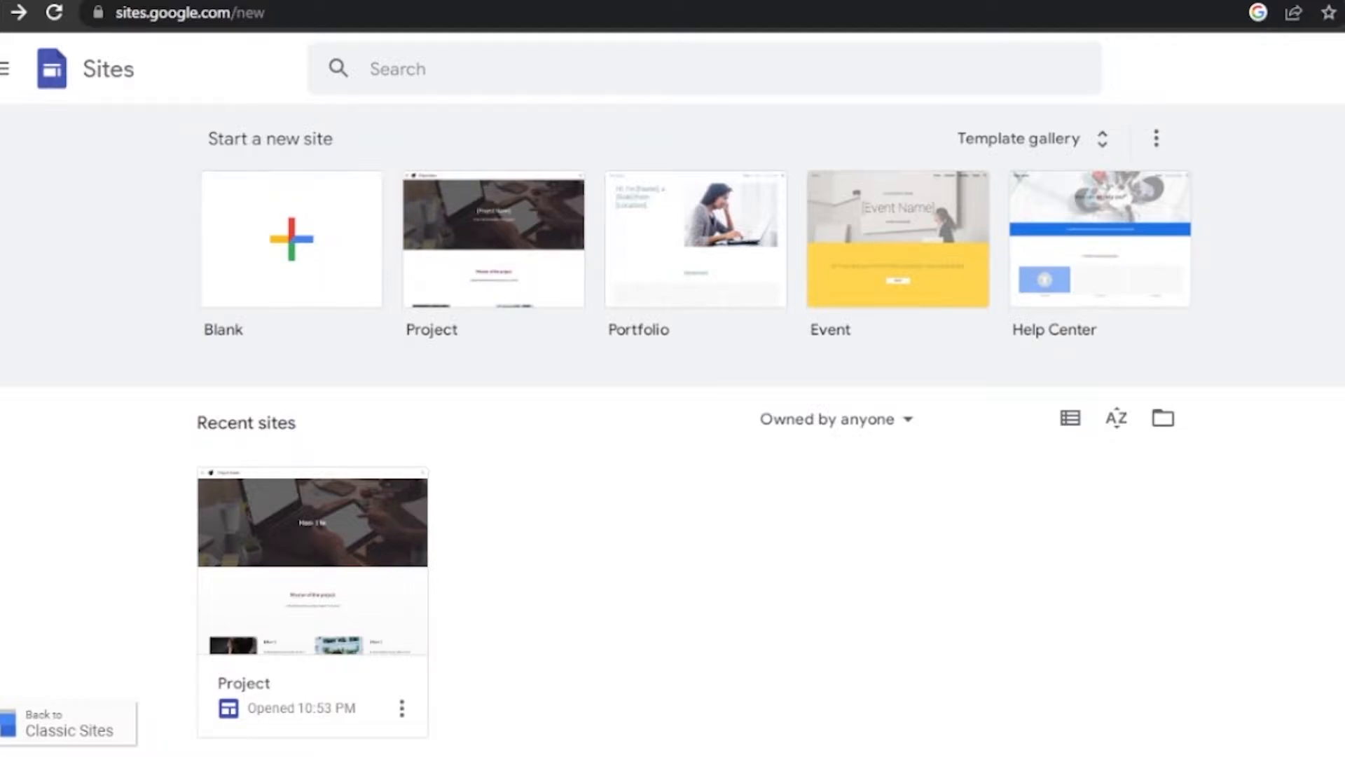
scroll(672, 427, down, 1)
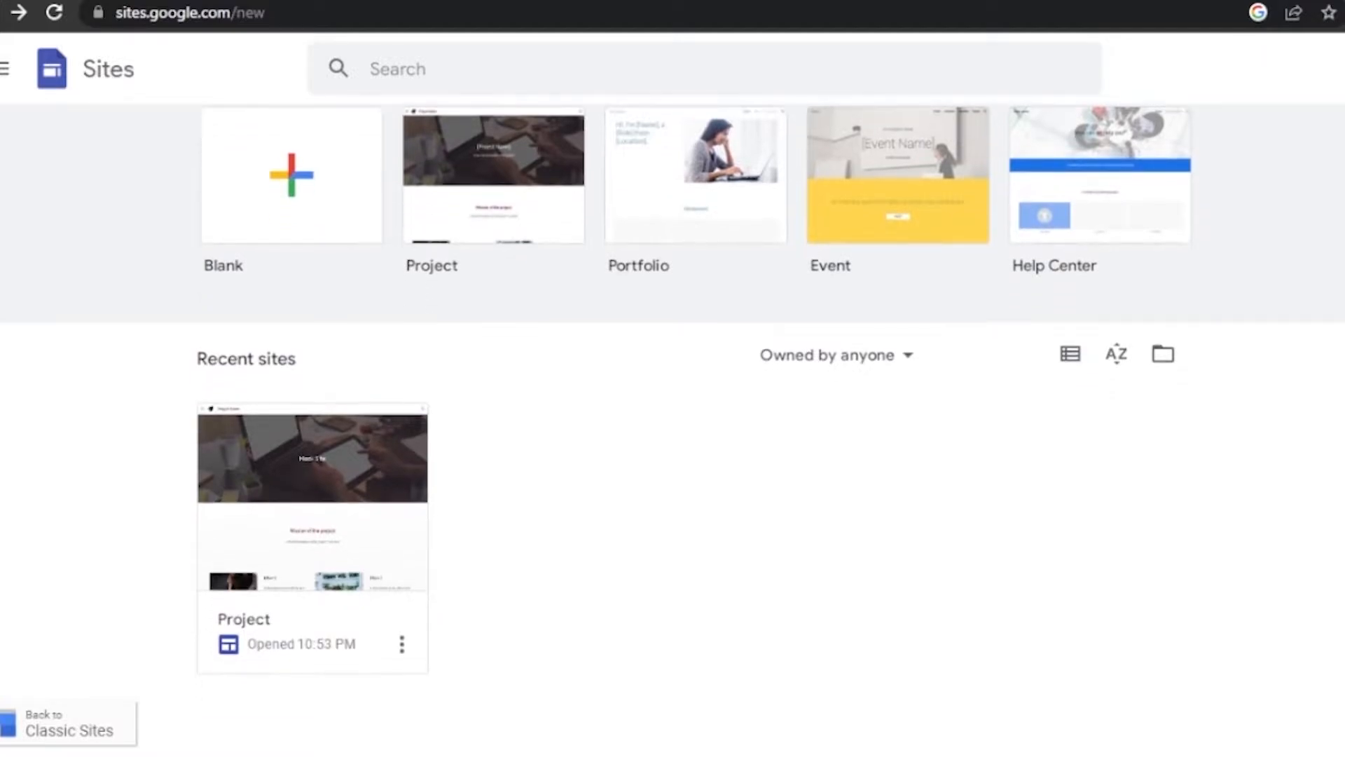
click(275, 563)
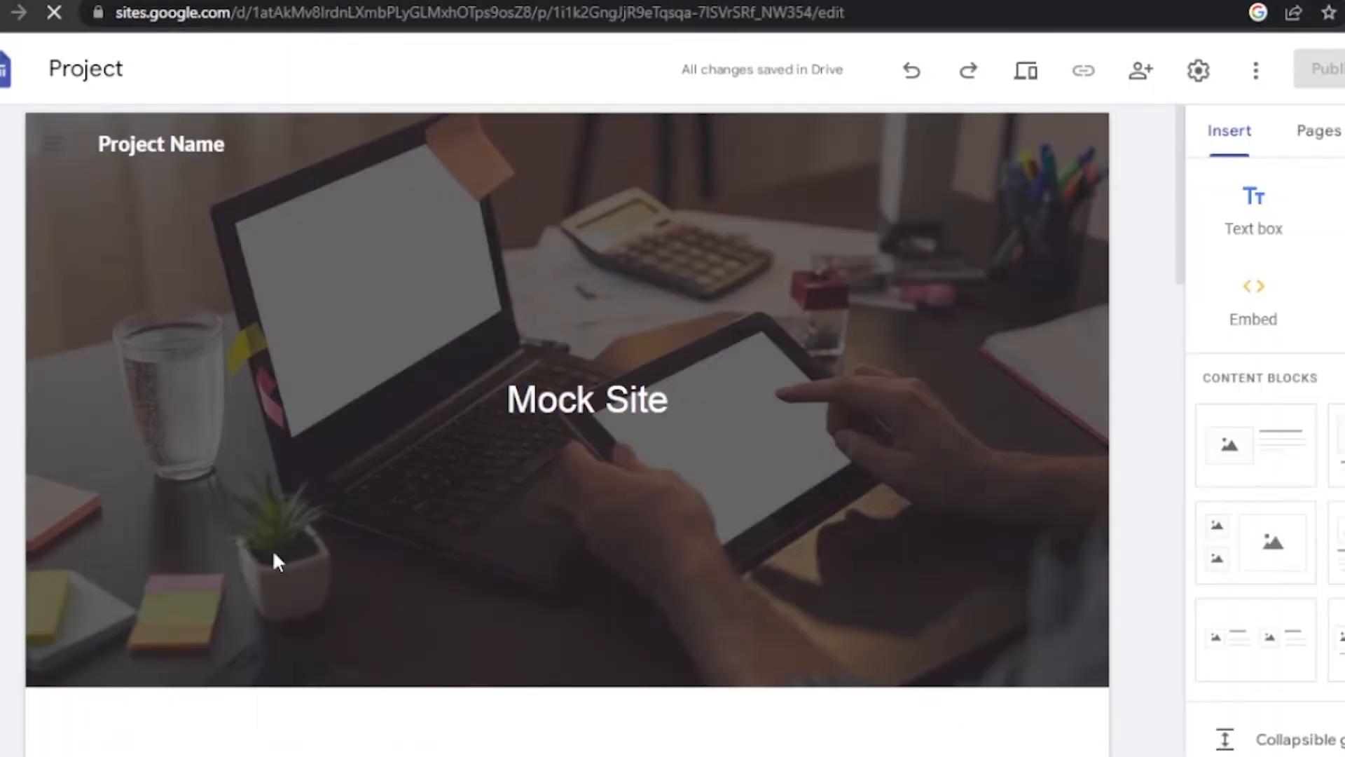
click(493, 424)
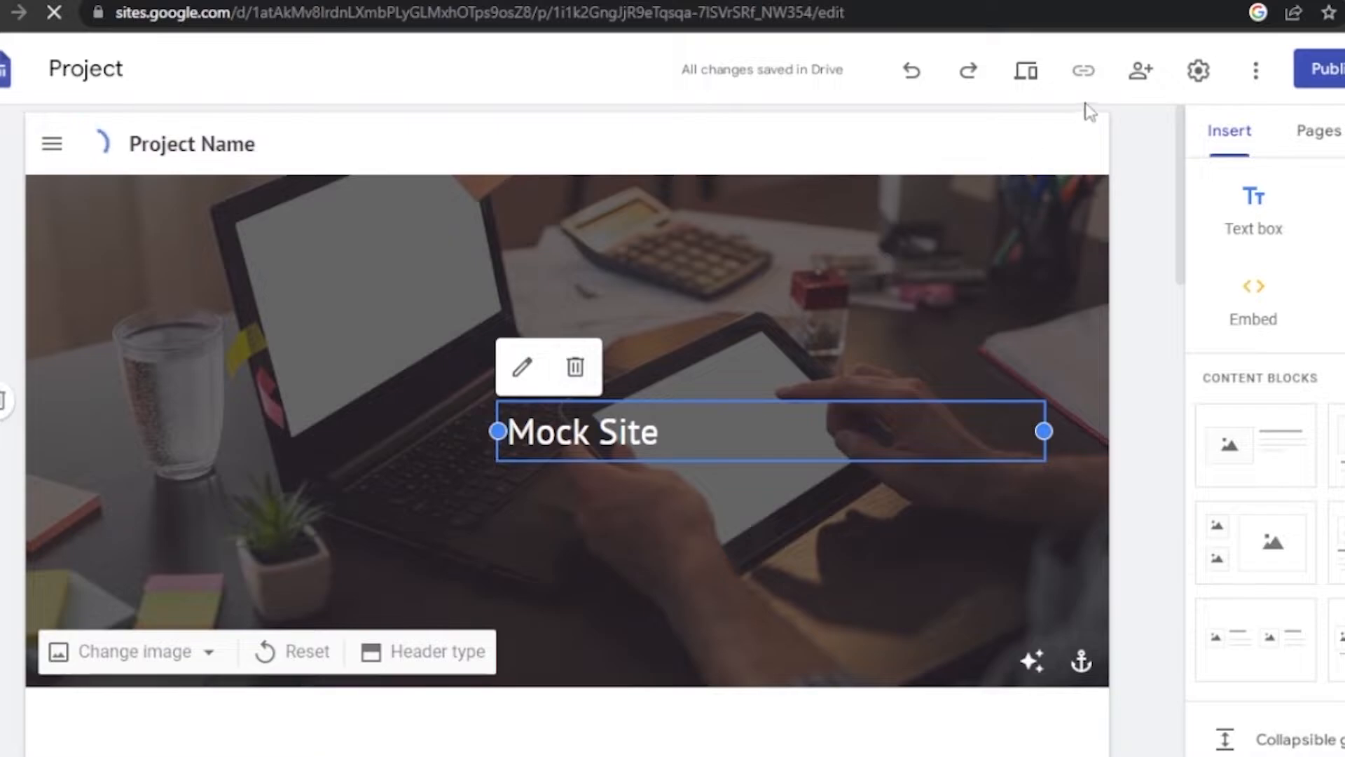
scroll(1186, 243, down, 3)
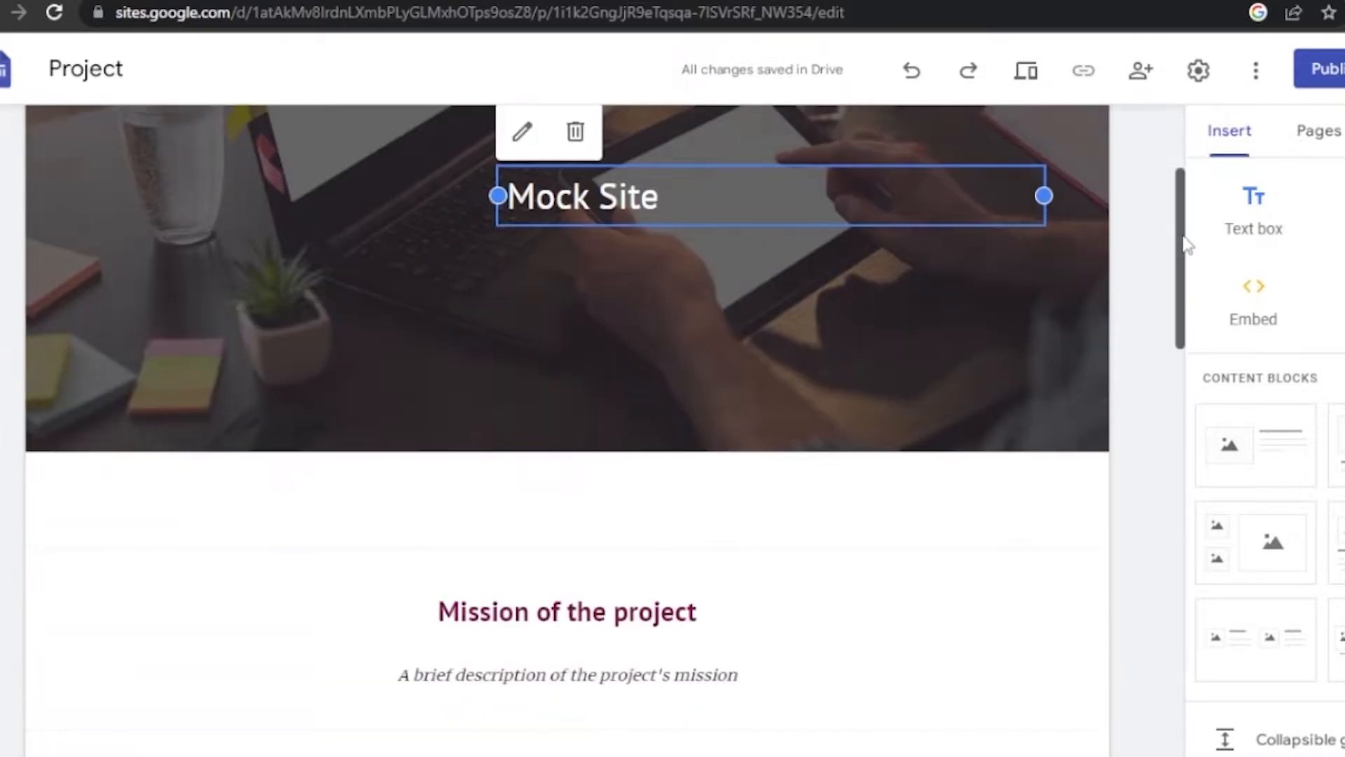
drag(1186, 244, 1171, 152)
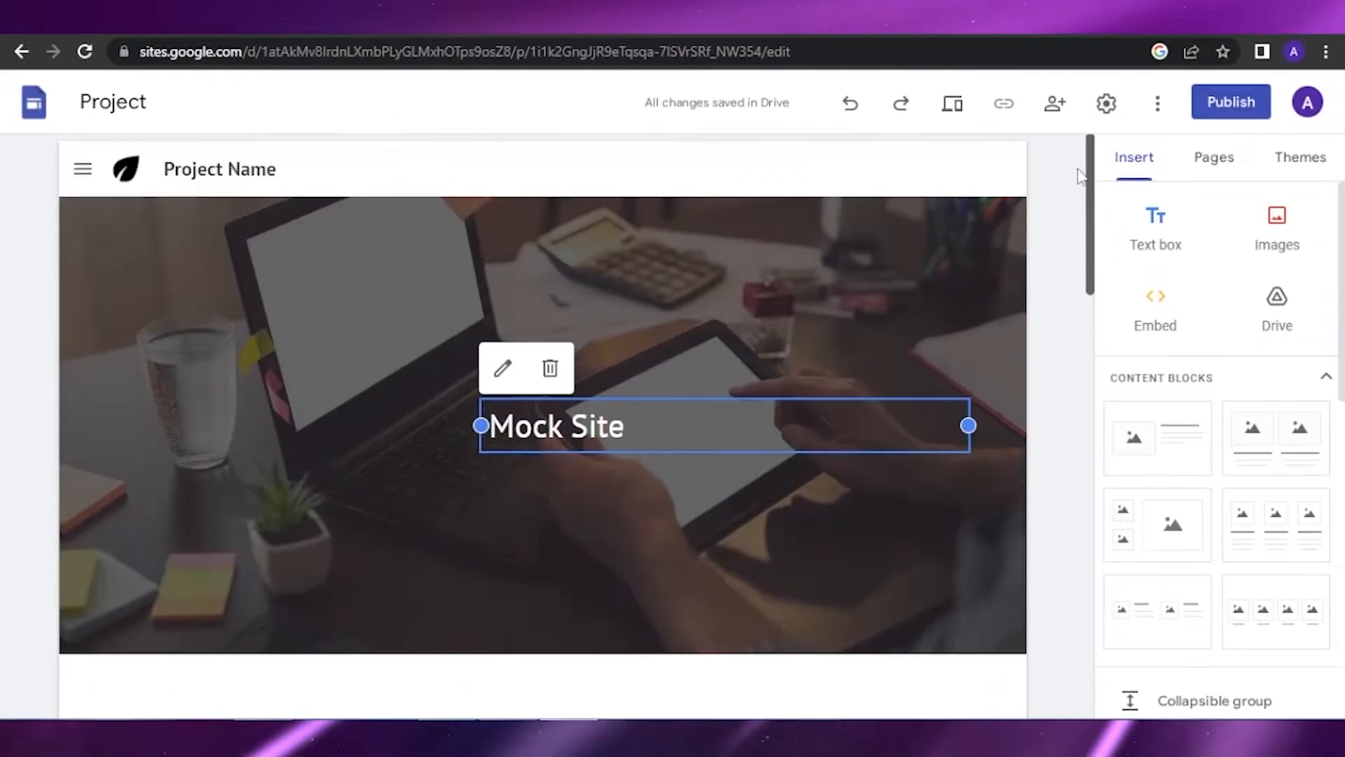
click(1081, 168)
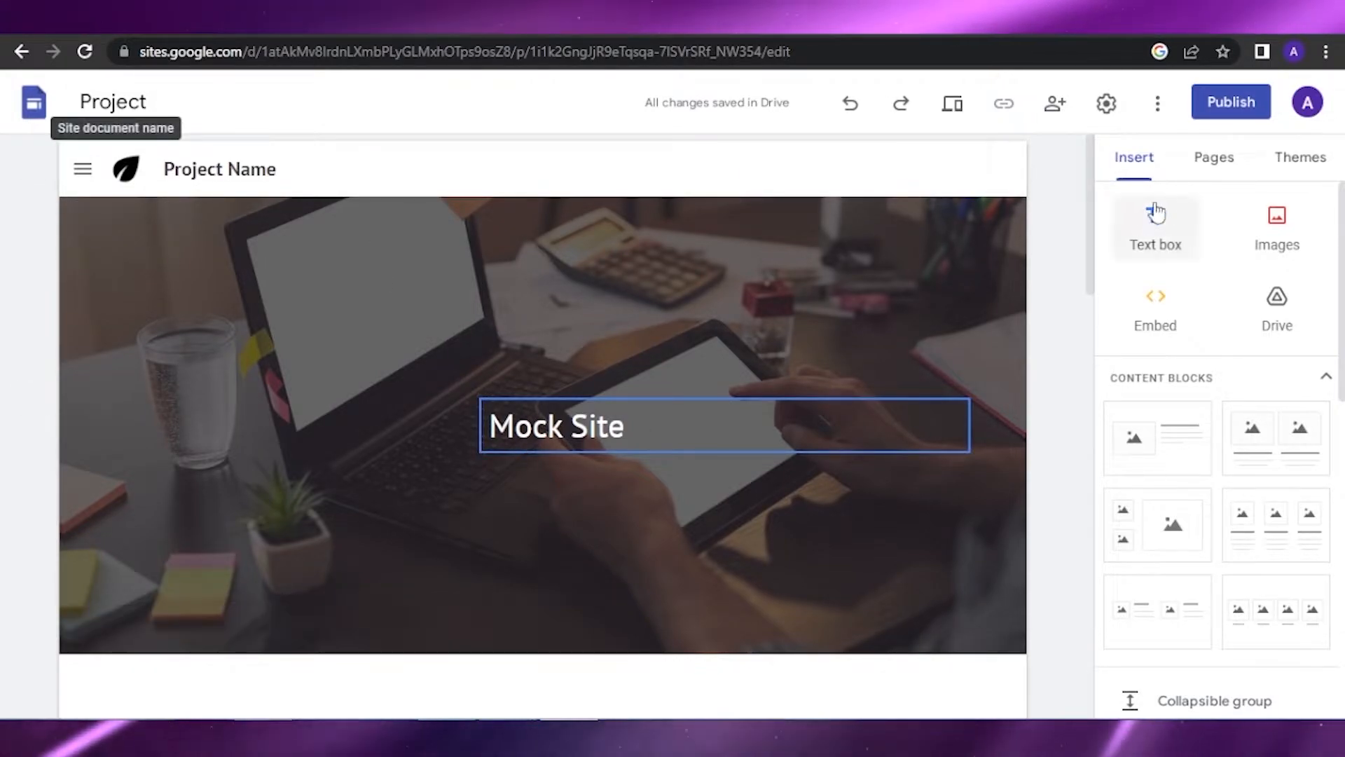
Open the site's contact us page for editing and go to the area below its header.
click(1207, 177)
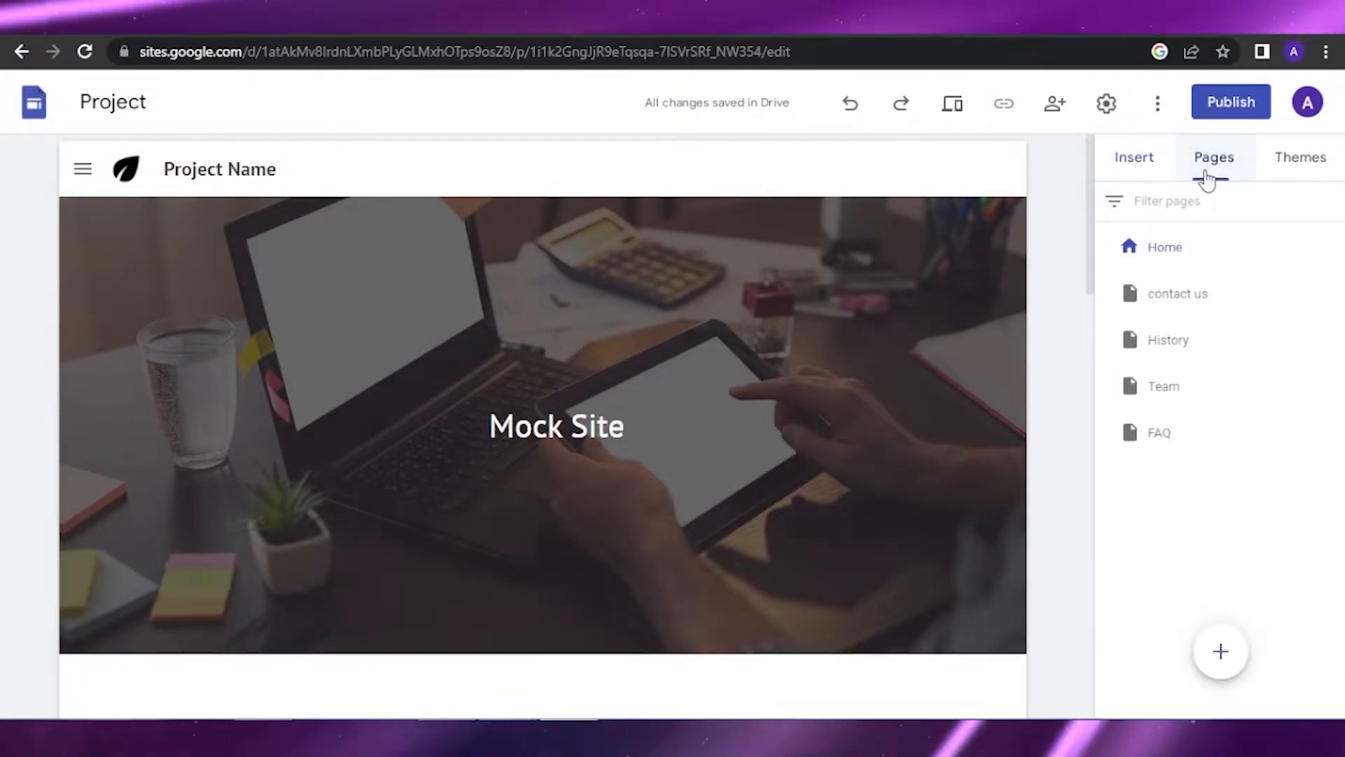
mouse_move(1168, 306)
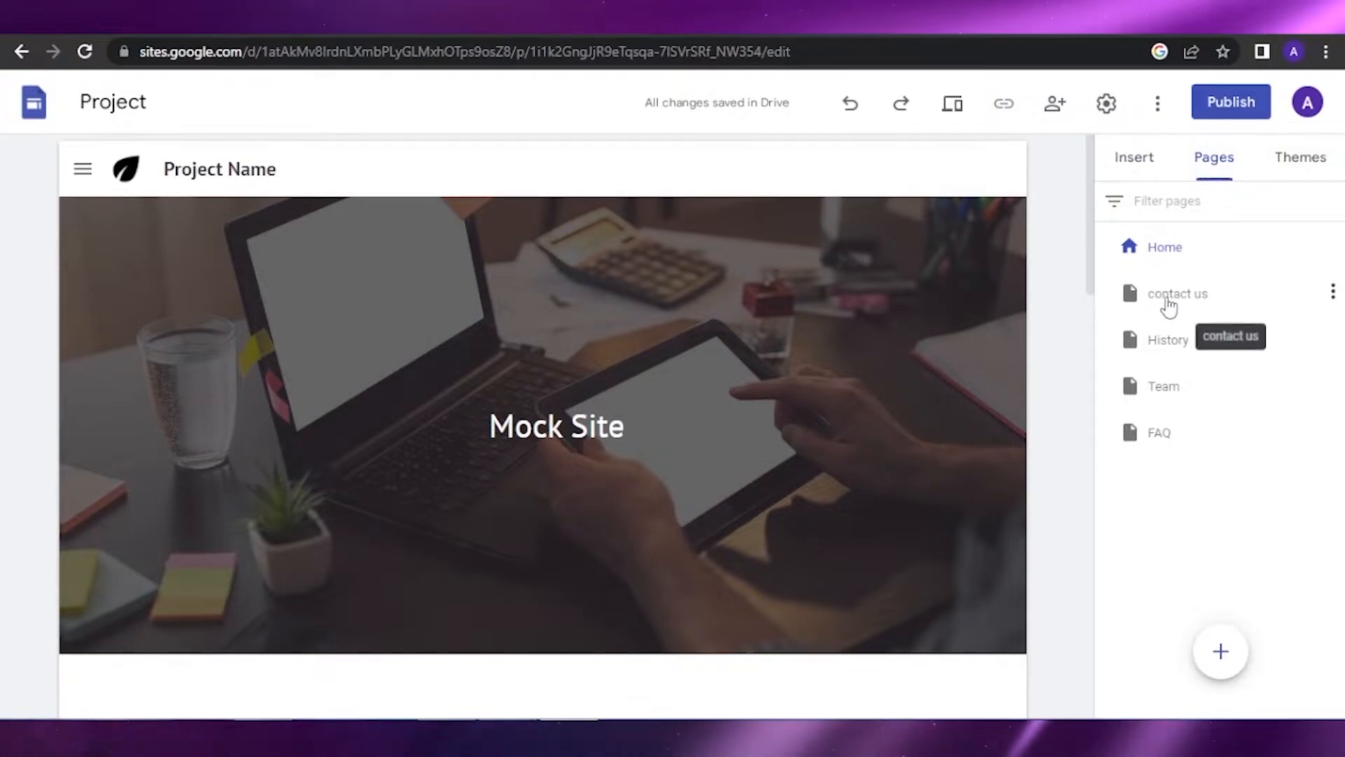
click(1168, 306)
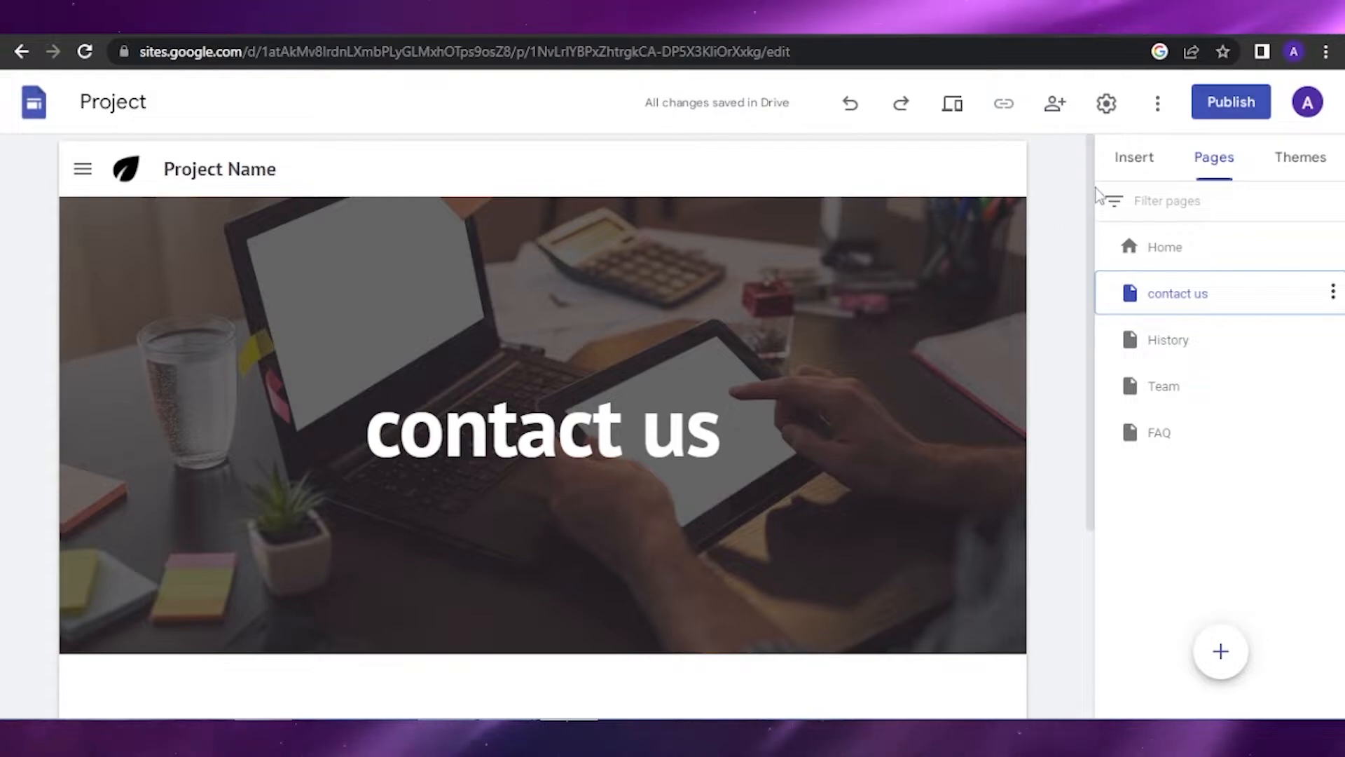
scroll(1075, 390, down, 4)
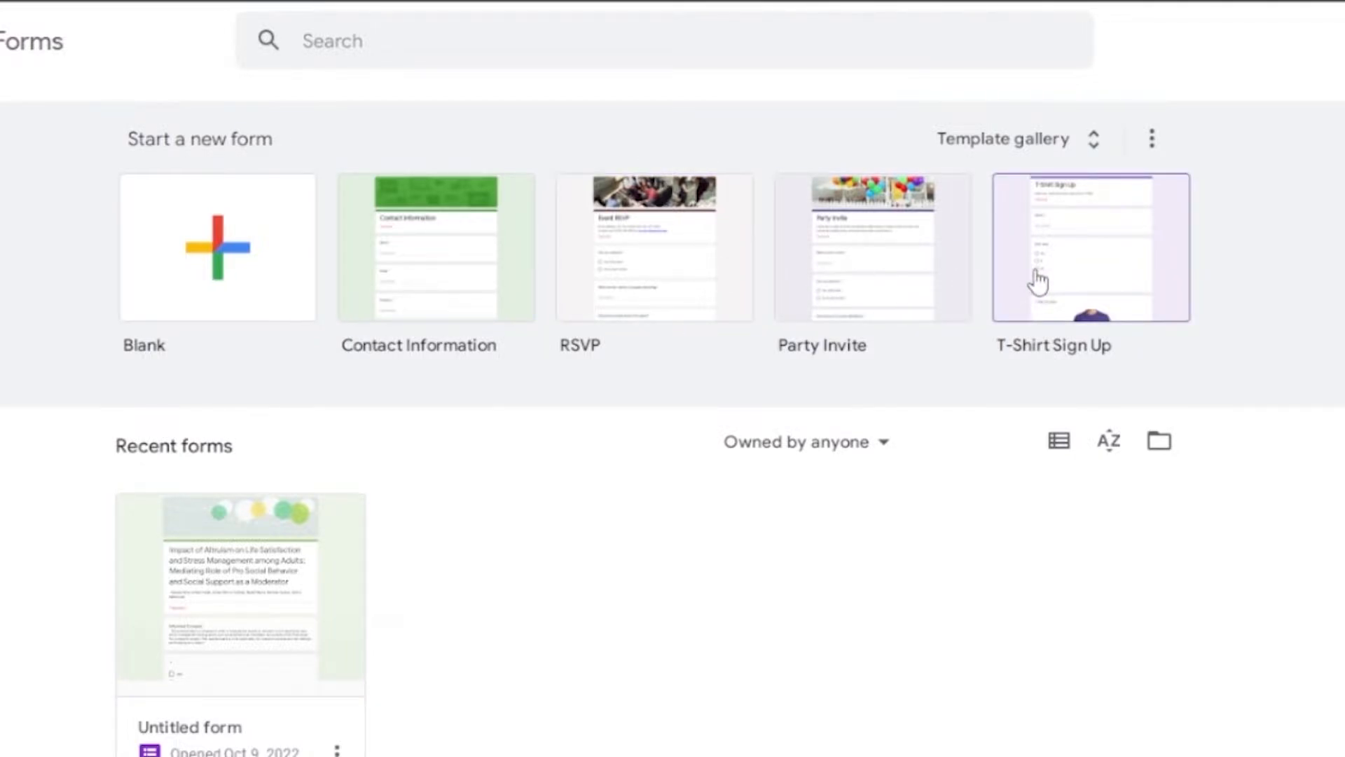
In Google Forms, browse the full template gallery and create a form from the Contact Information template.
click(1056, 147)
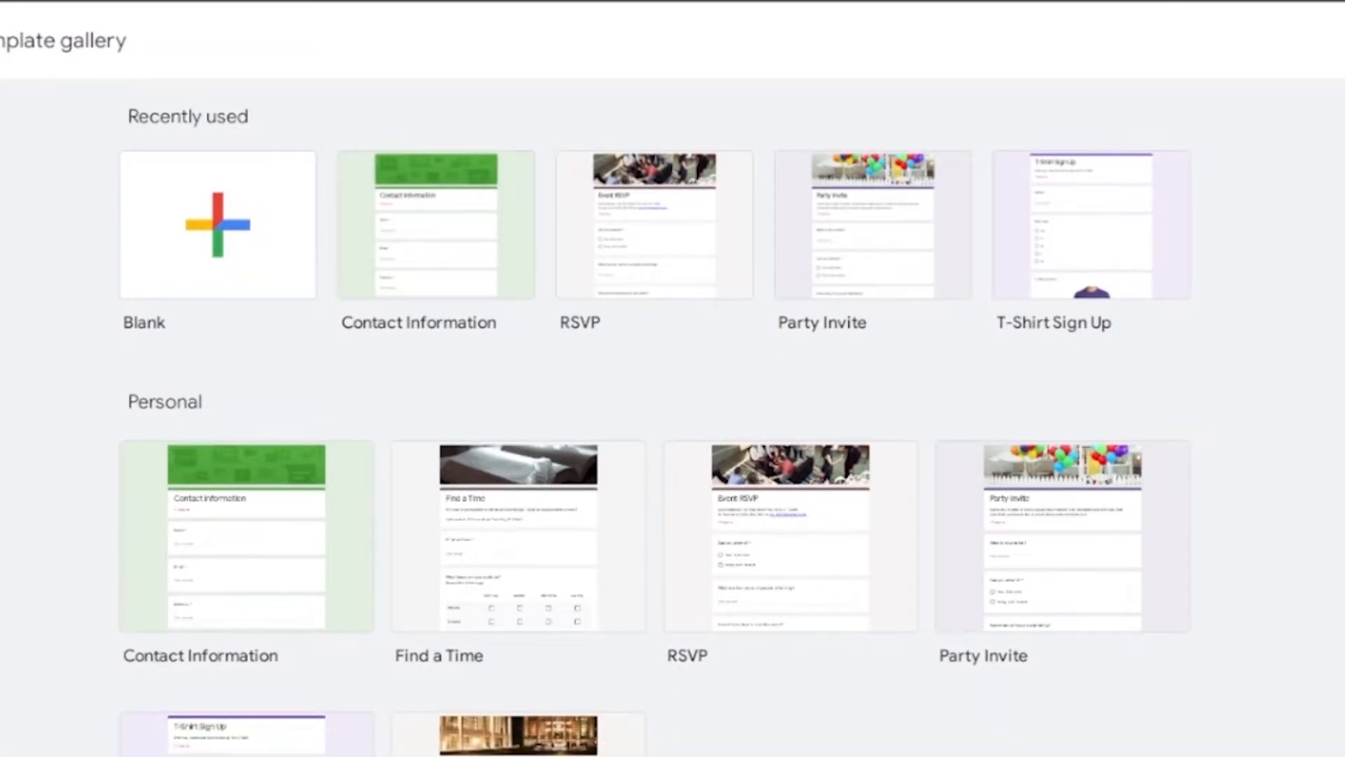
scroll(341, 534, down, 4)
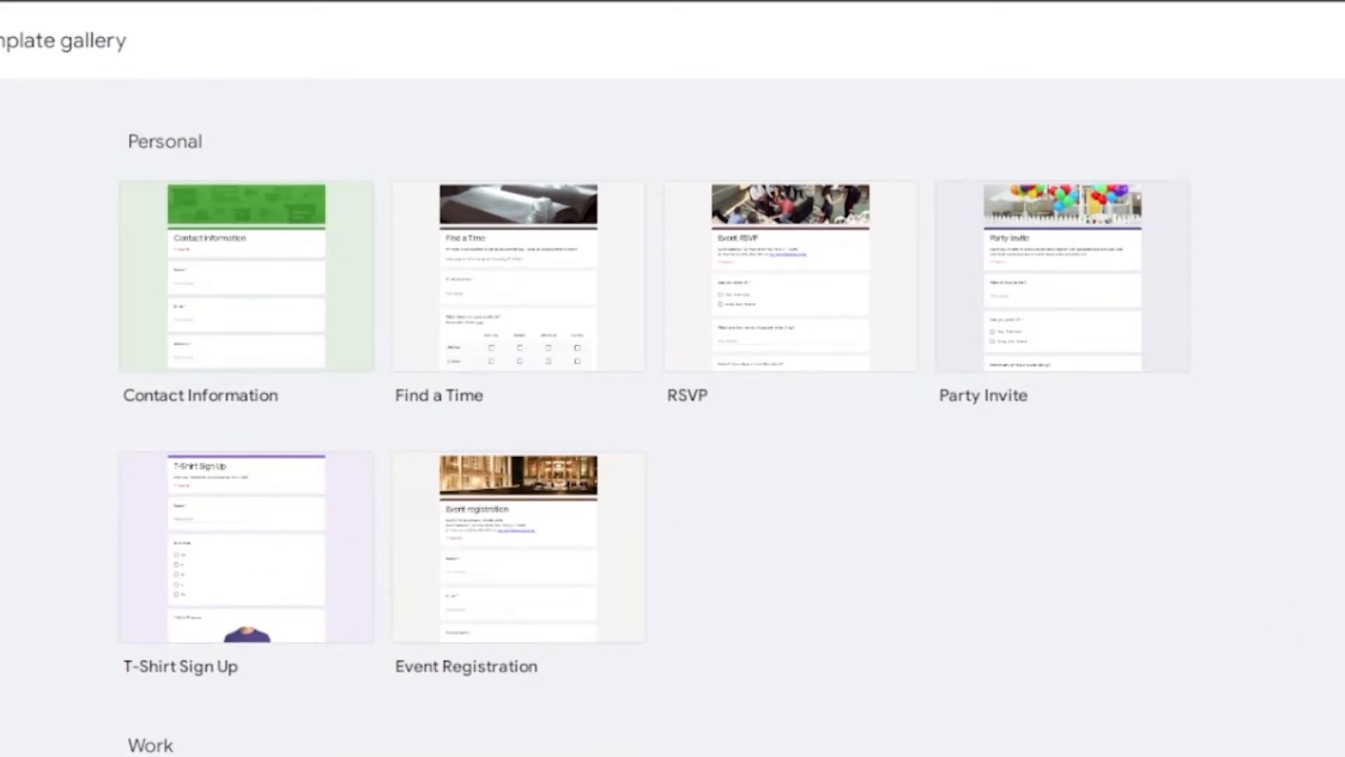
scroll(673, 421, down, 1)
scroll(673, 420, down, 14)
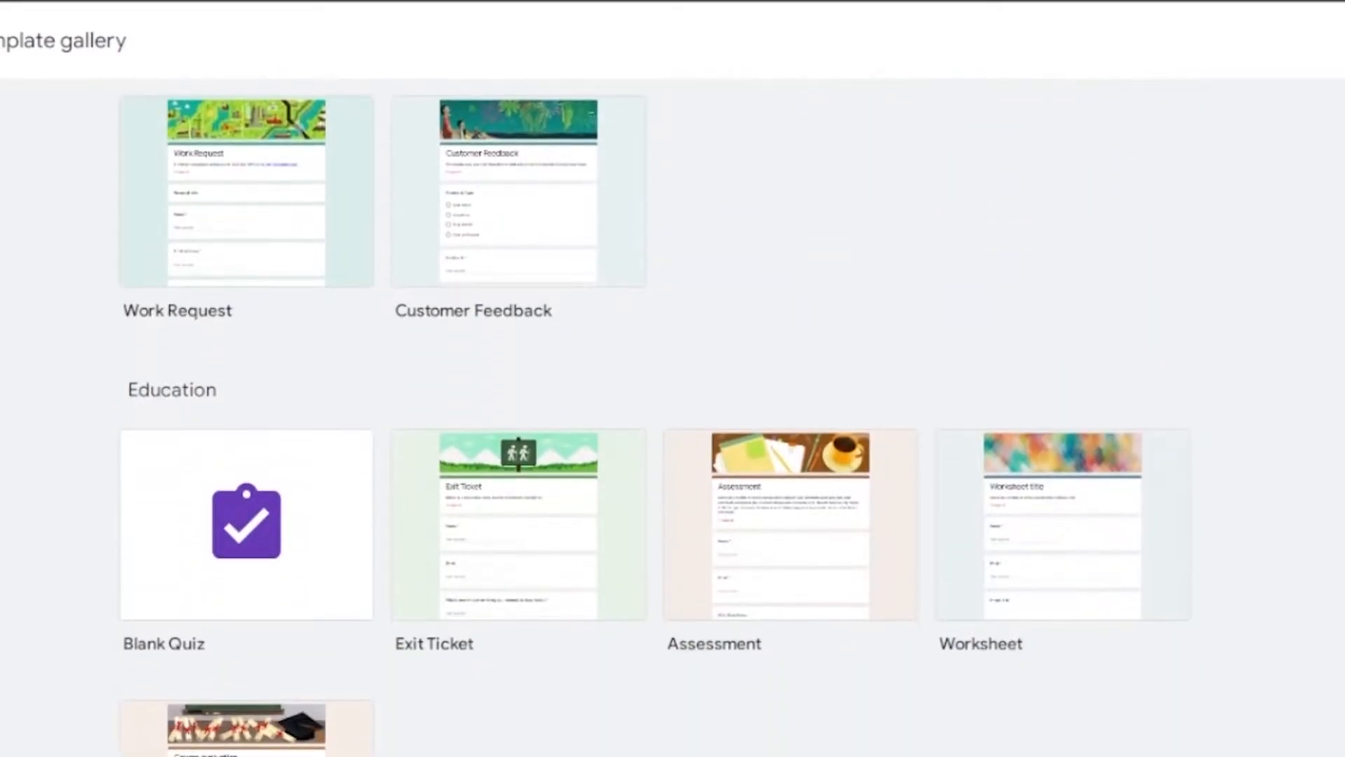
scroll(489, 321, up, 18)
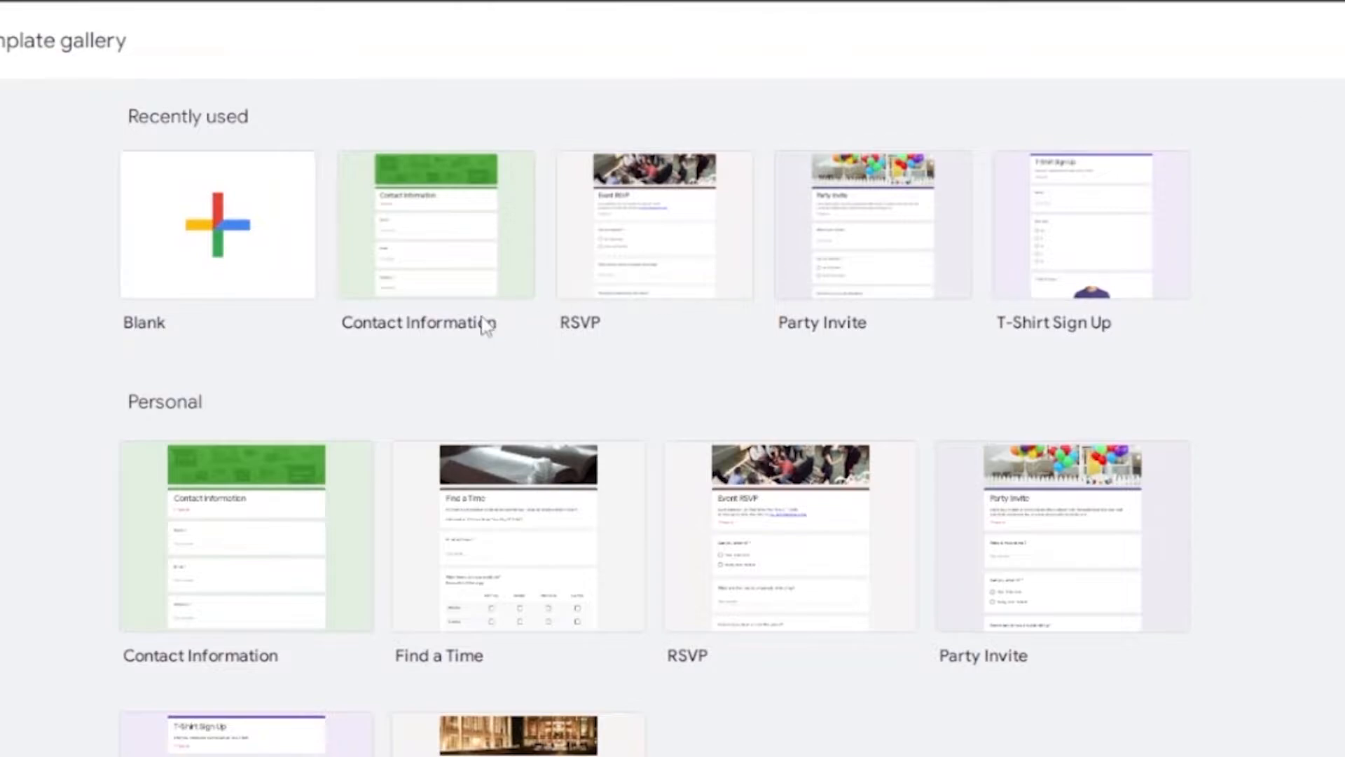
click(439, 259)
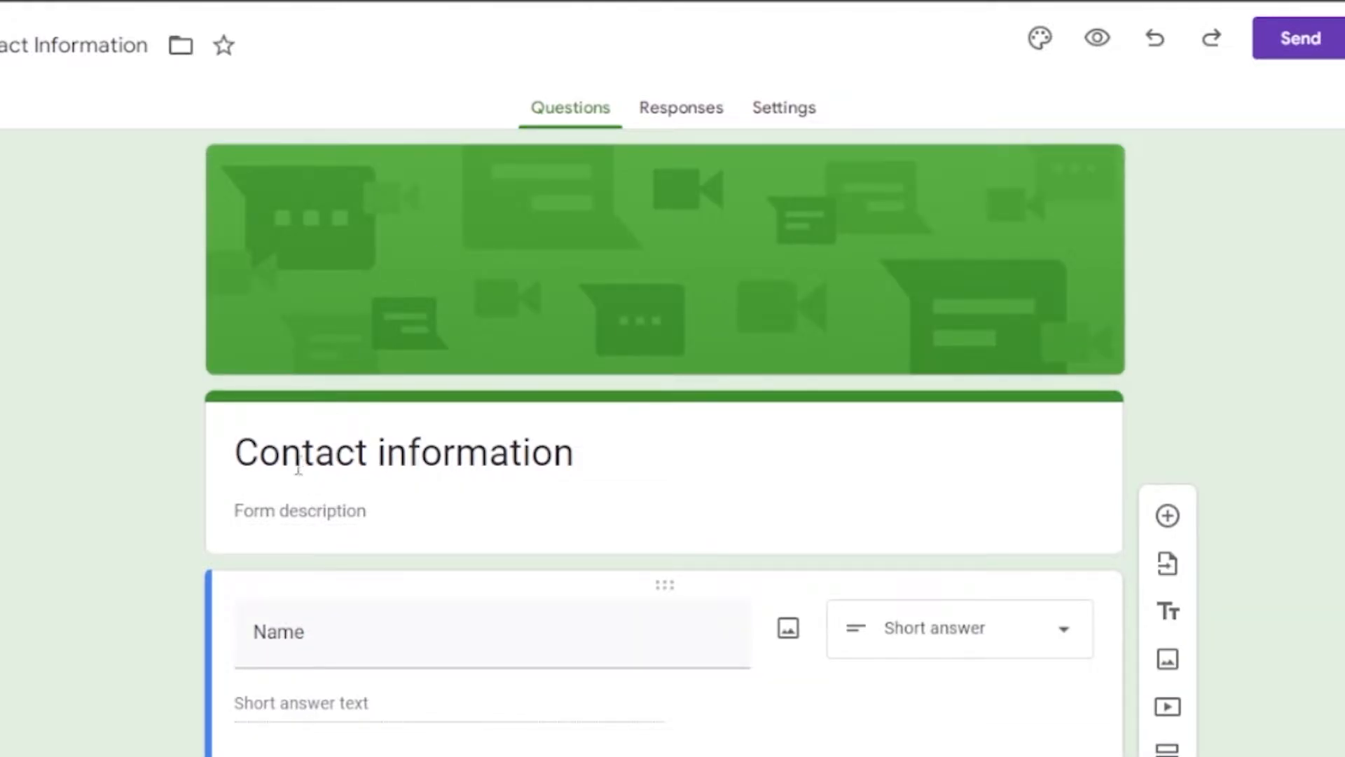
Examine the contact form's title, description field and its template questions from Name through Phone number.
drag(253, 457, 566, 481)
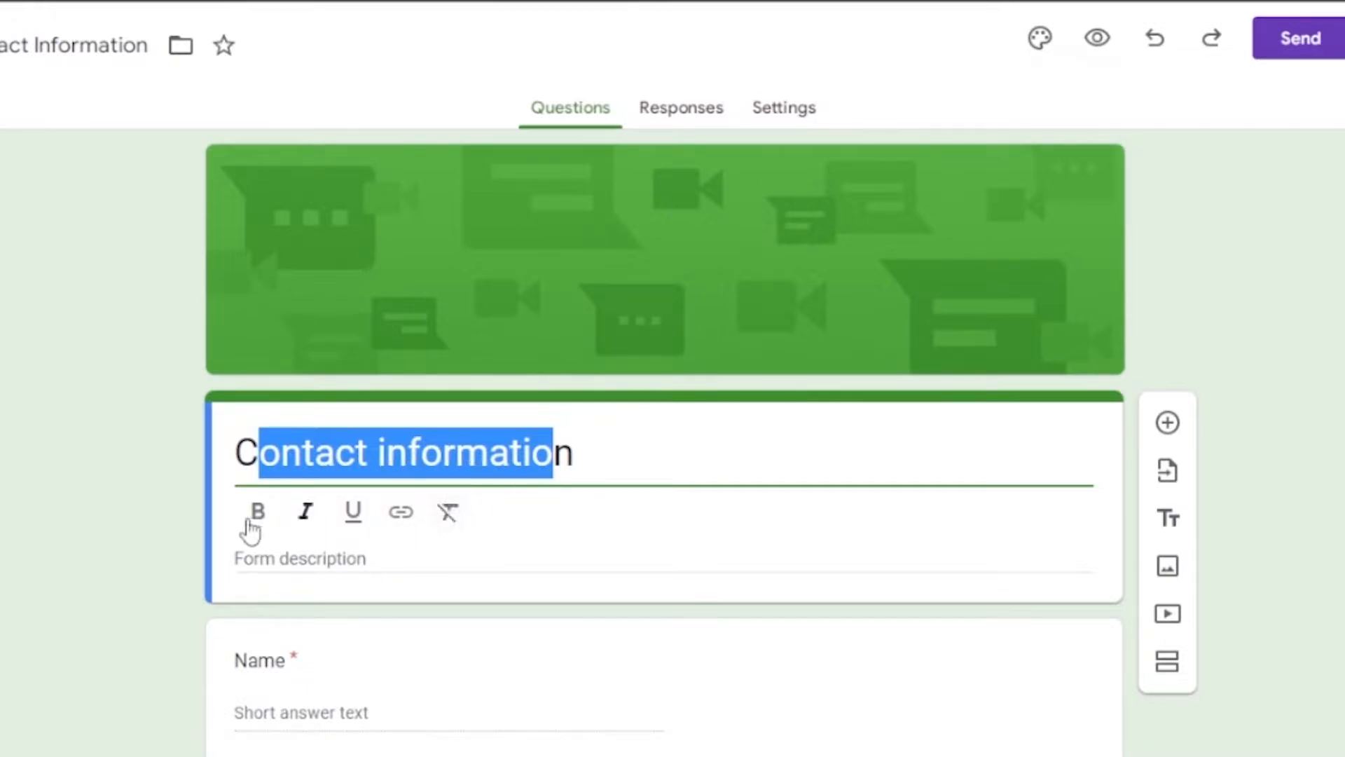
scroll(1135, 295, down, 4)
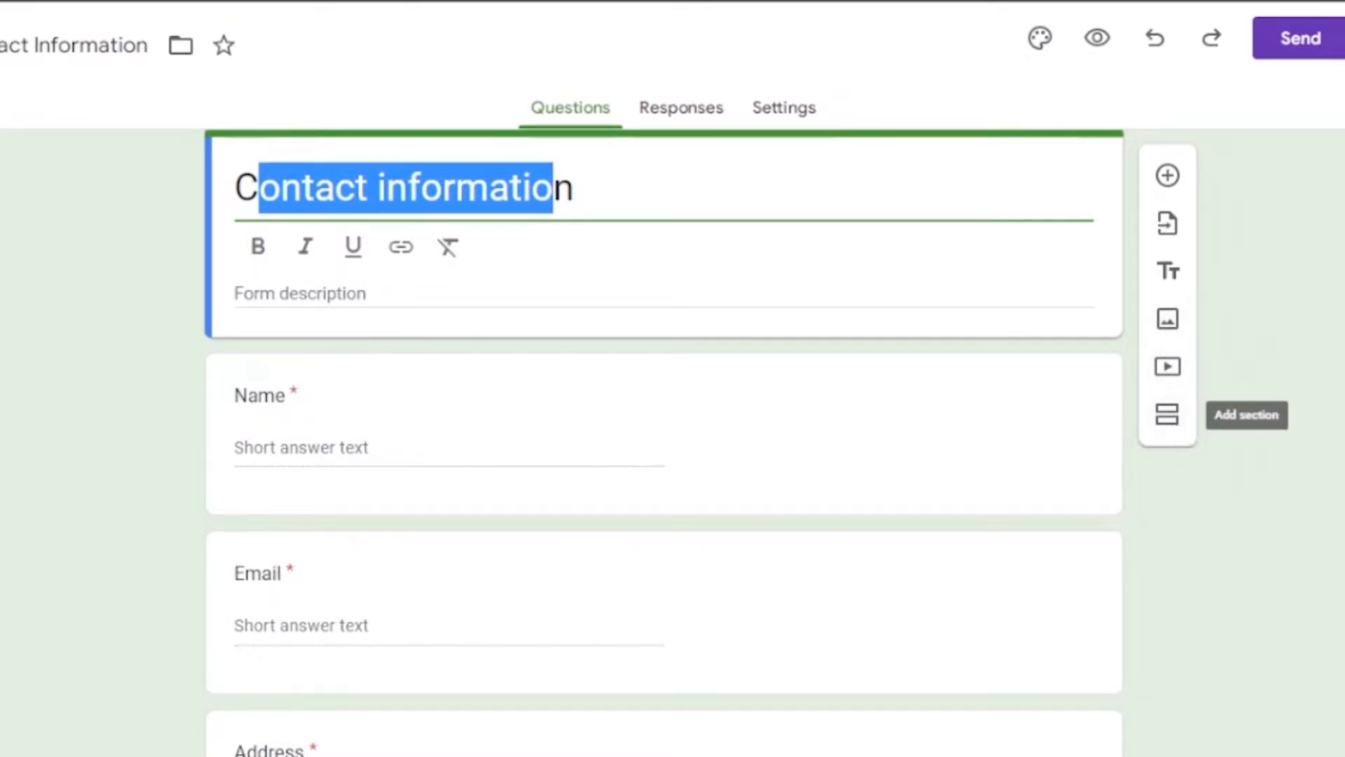
scroll(409, 385, up, 1)
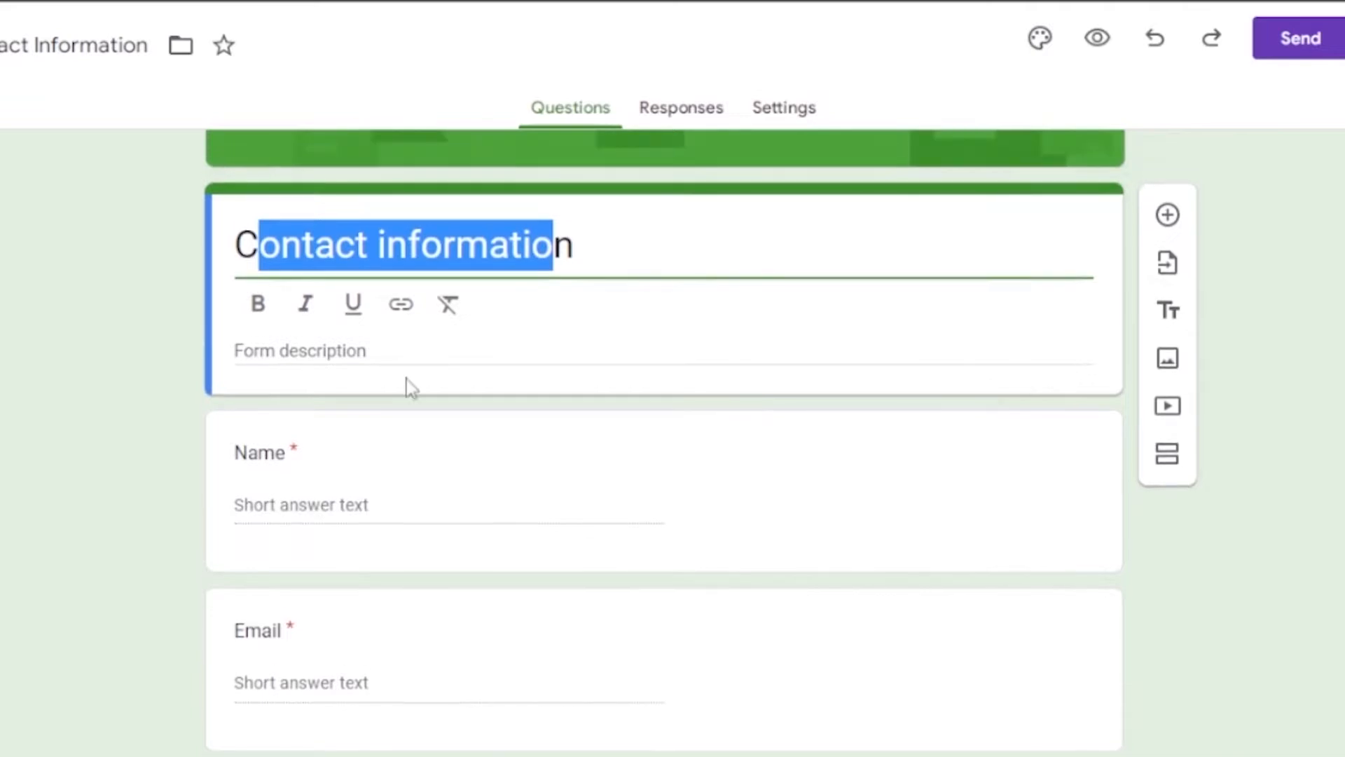
click(360, 348)
scroll(357, 350, up, 1)
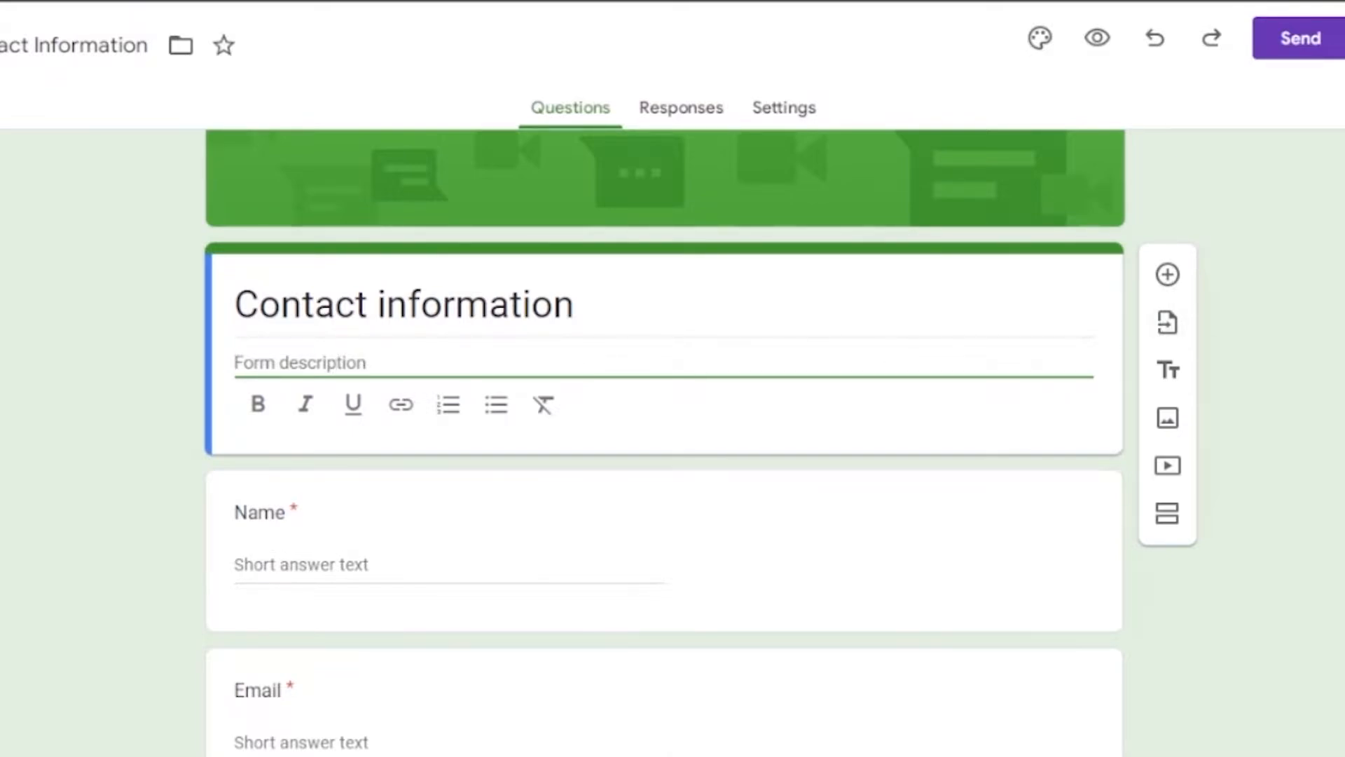
scroll(1165, 335, down, 5)
scroll(569, 352, up, 2)
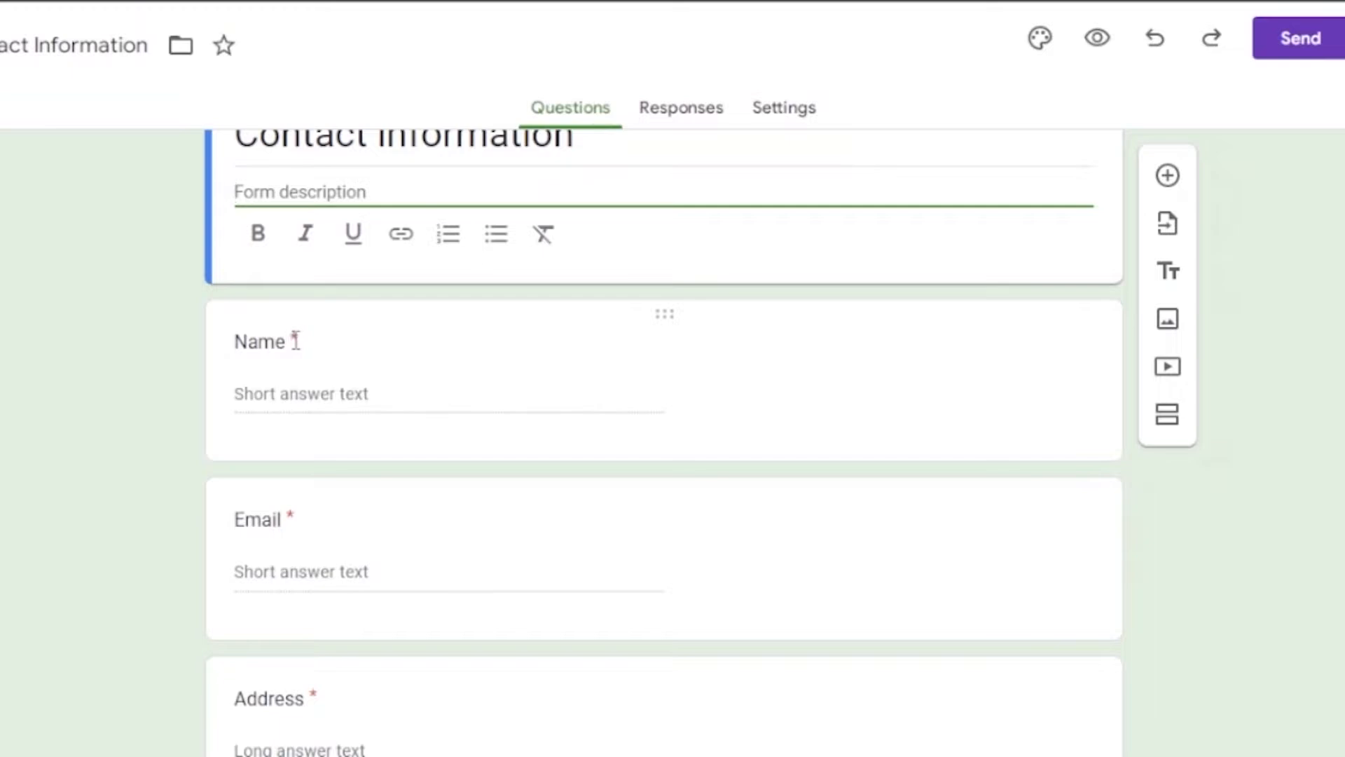
scroll(664, 435, down, 2)
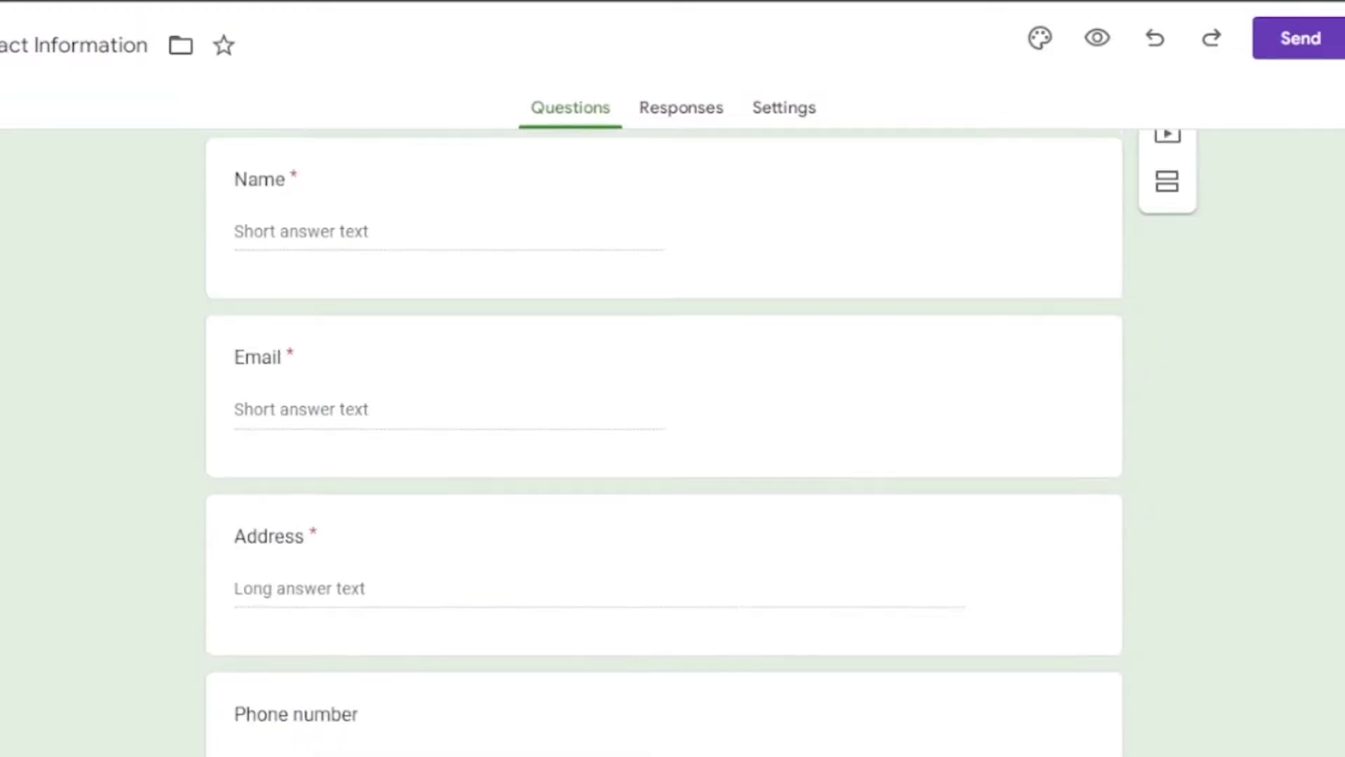
scroll(664, 434, up, 5)
scroll(438, 406, down, 4)
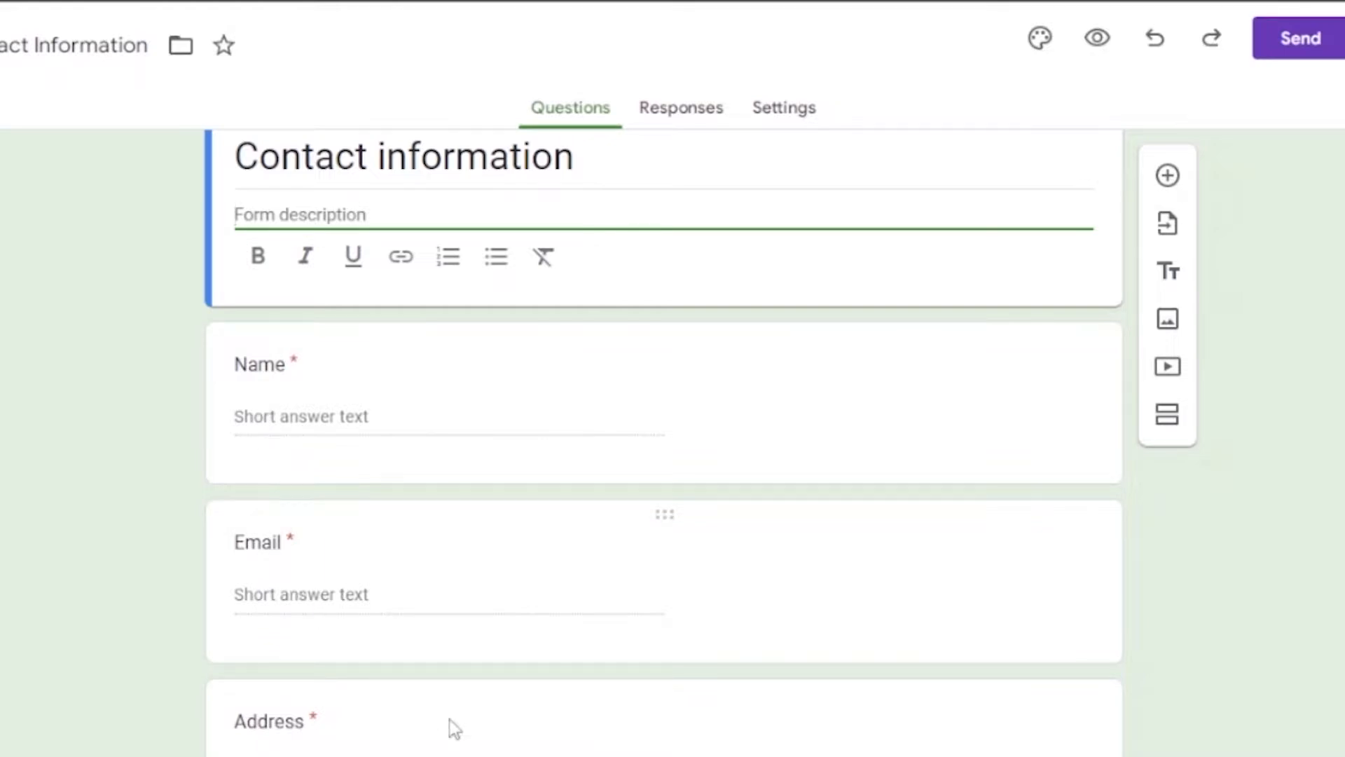
scroll(932, 686, down, 5)
scroll(932, 686, up, 8)
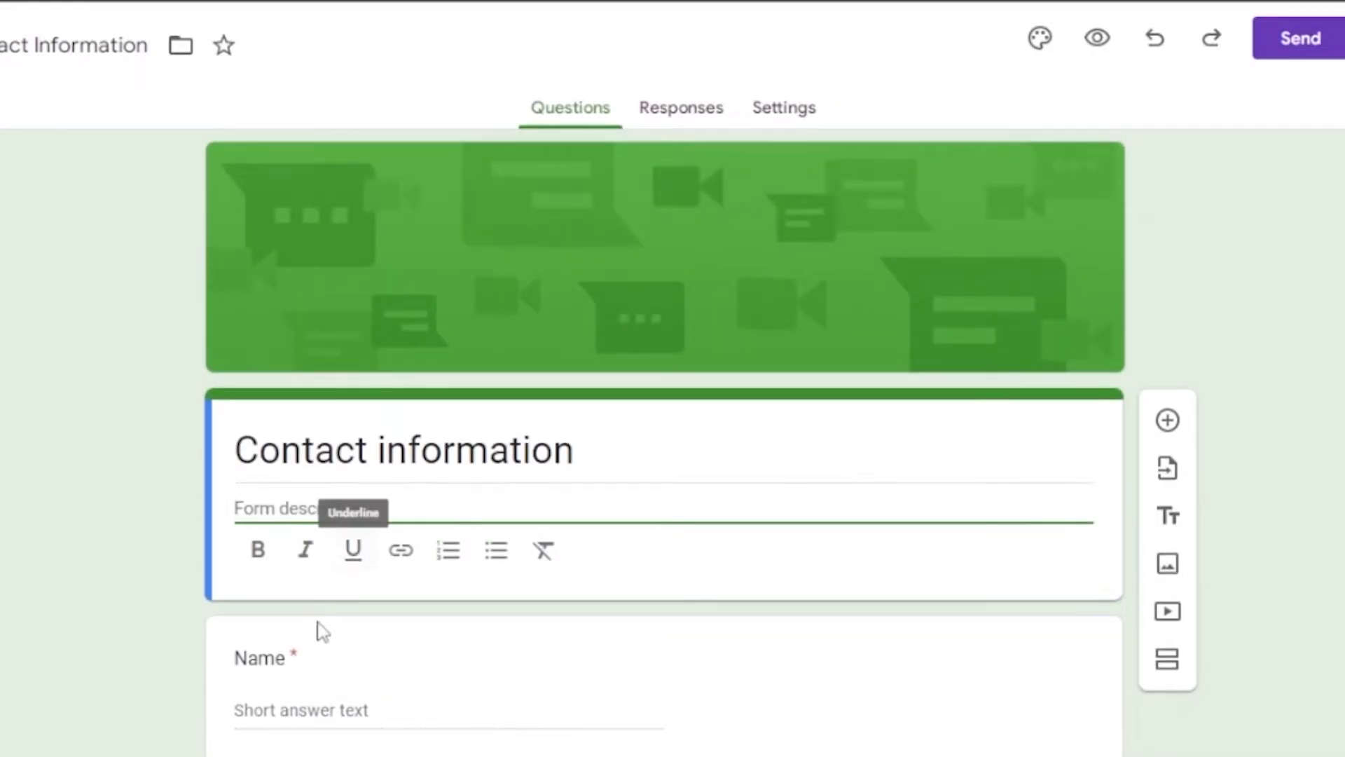
Examine the answer types available for the Name question.
click(311, 646)
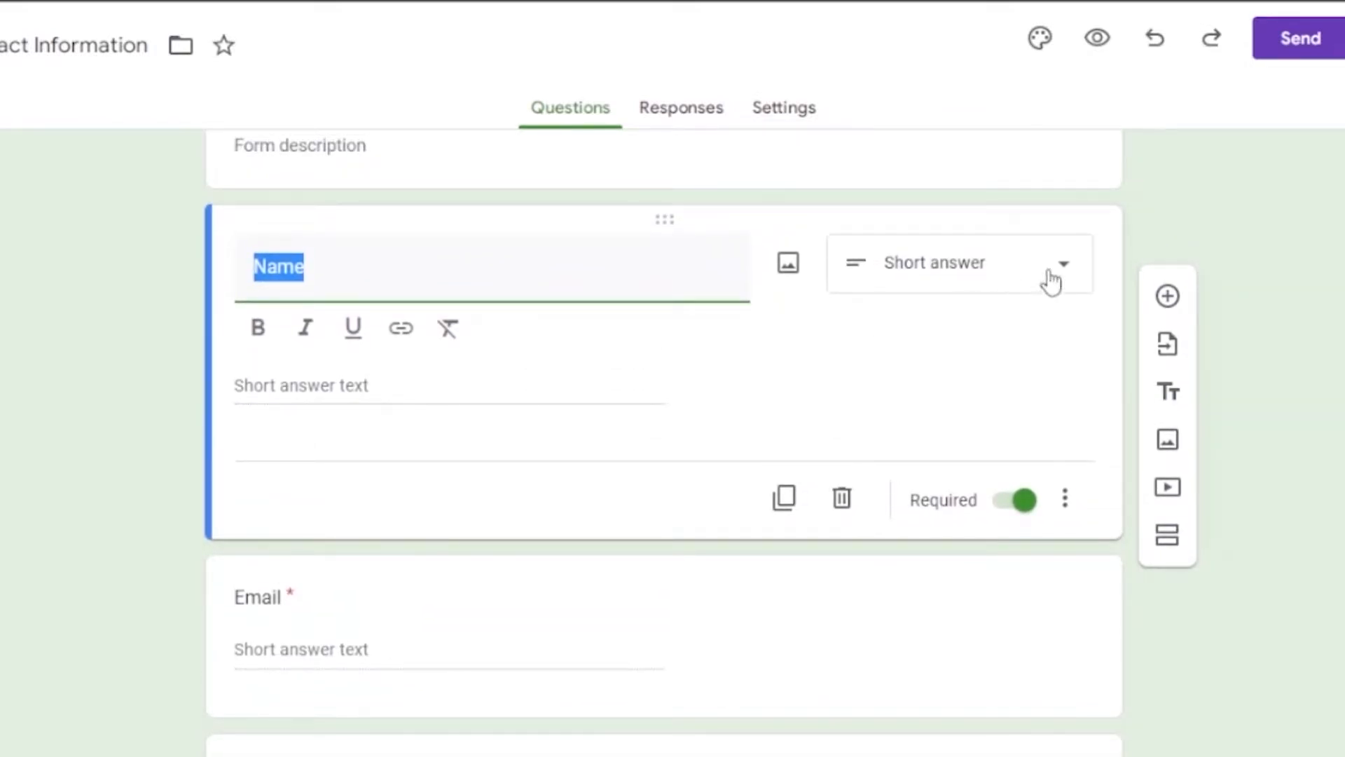
click(1064, 272)
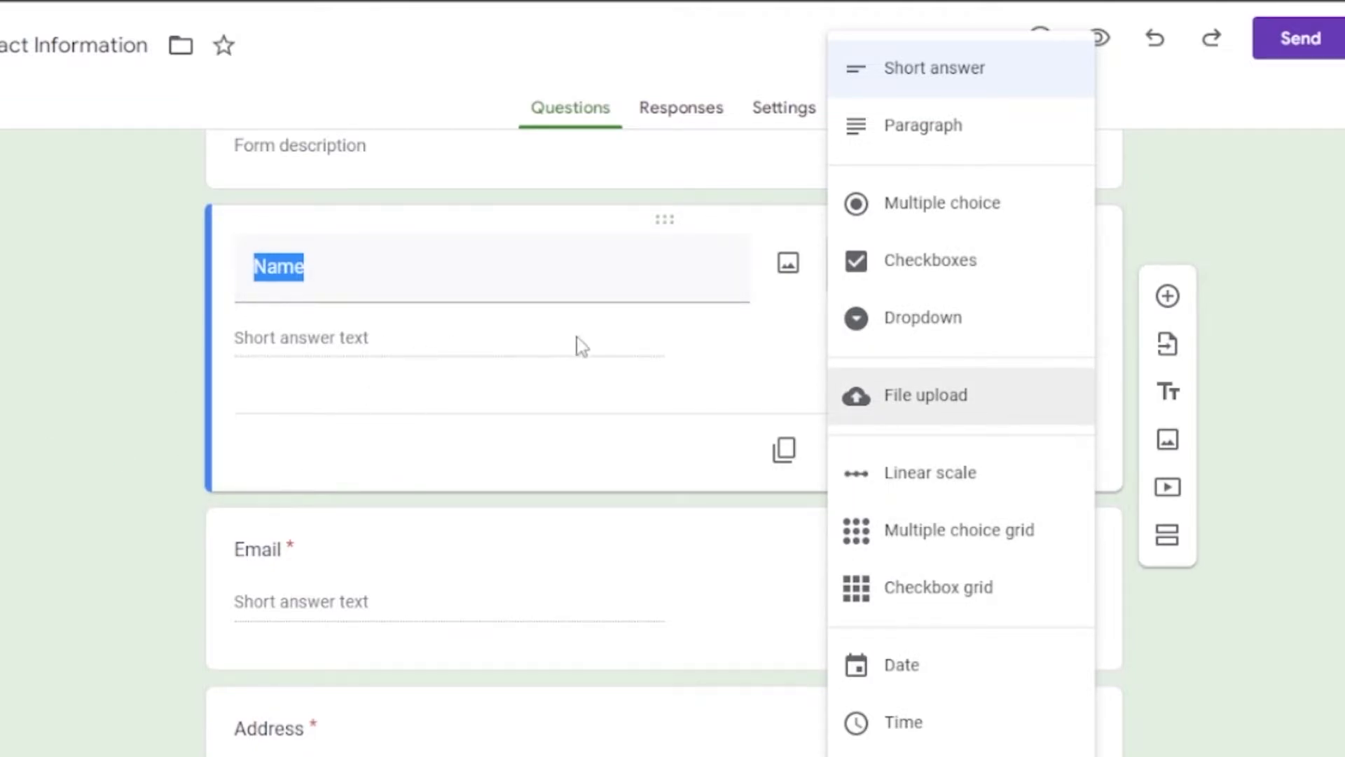
scroll(1219, 331, up, 5)
click(1219, 331)
scroll(1219, 331, down, 6)
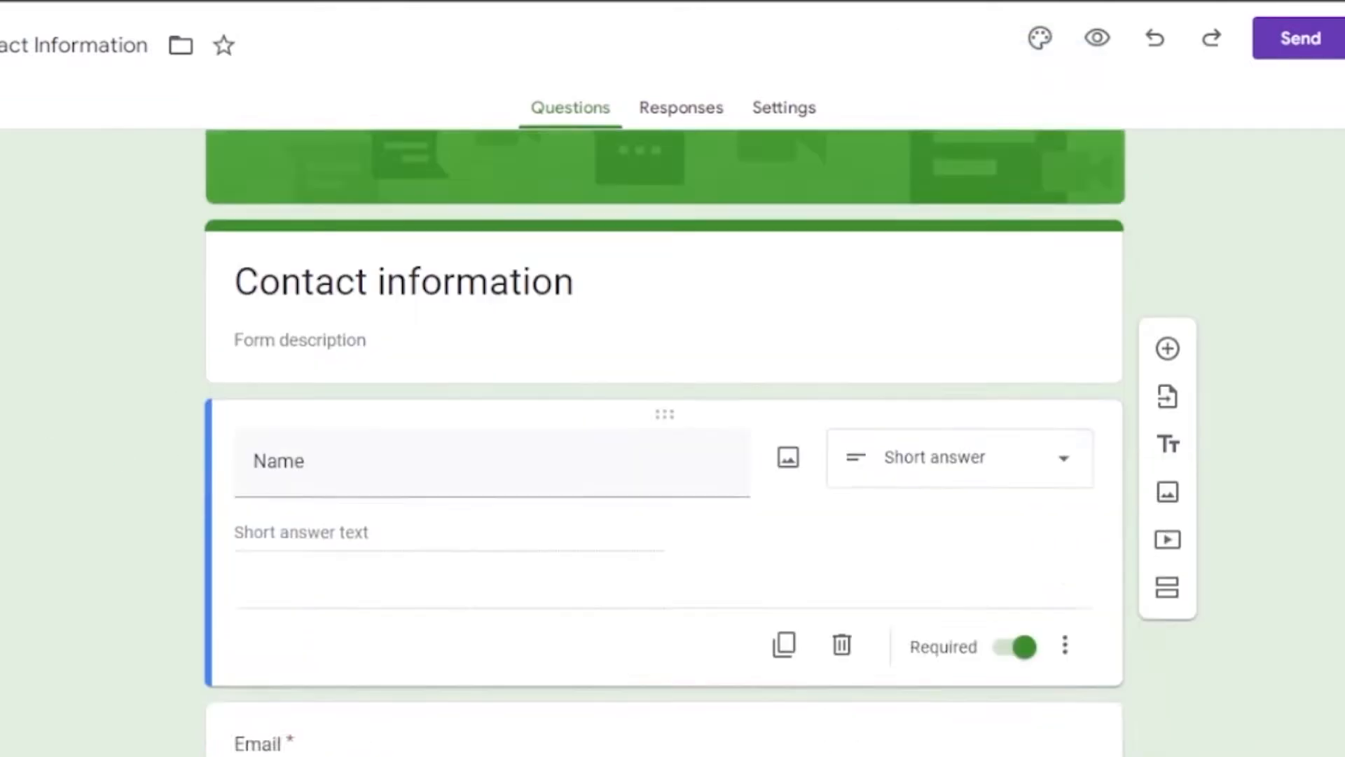
Add a new question after the Comments question at the end of the form.
scroll(476, 462, down, 3)
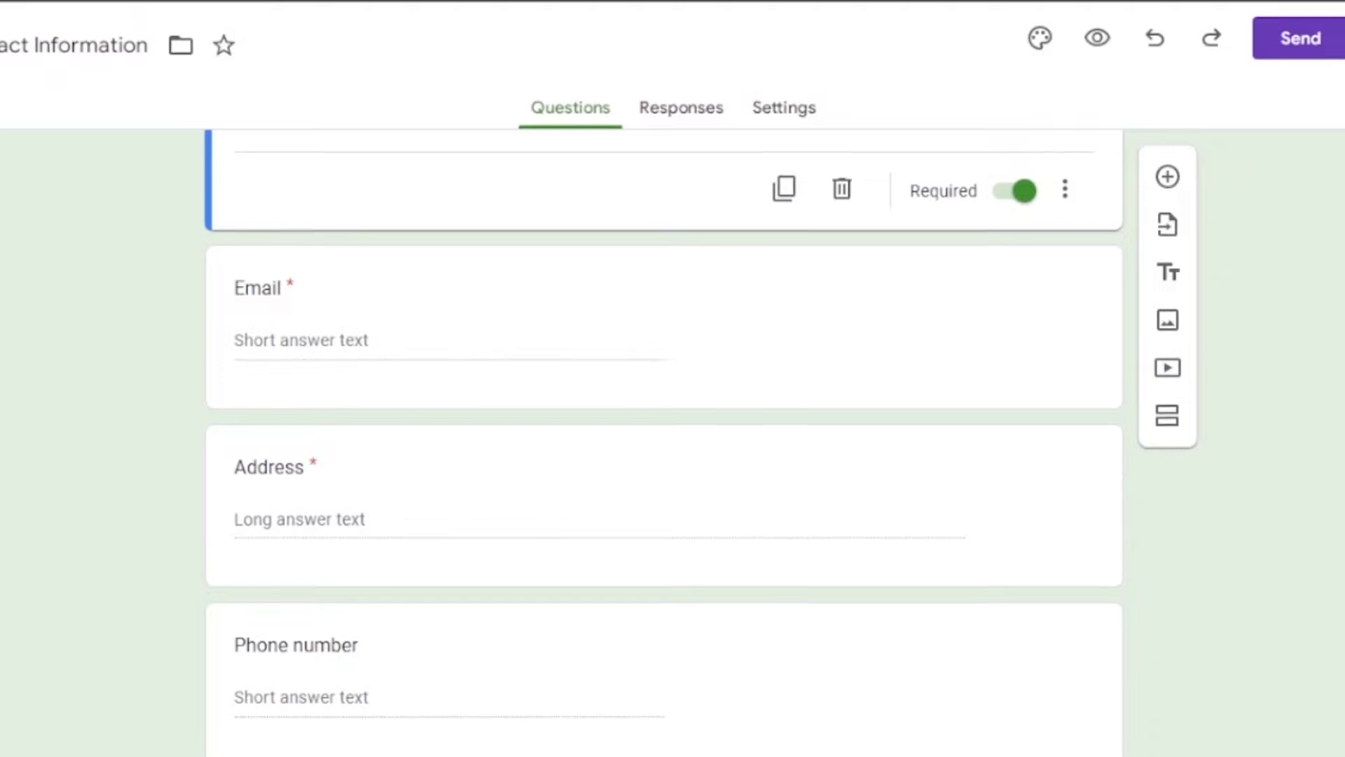
scroll(1162, 456, down, 4)
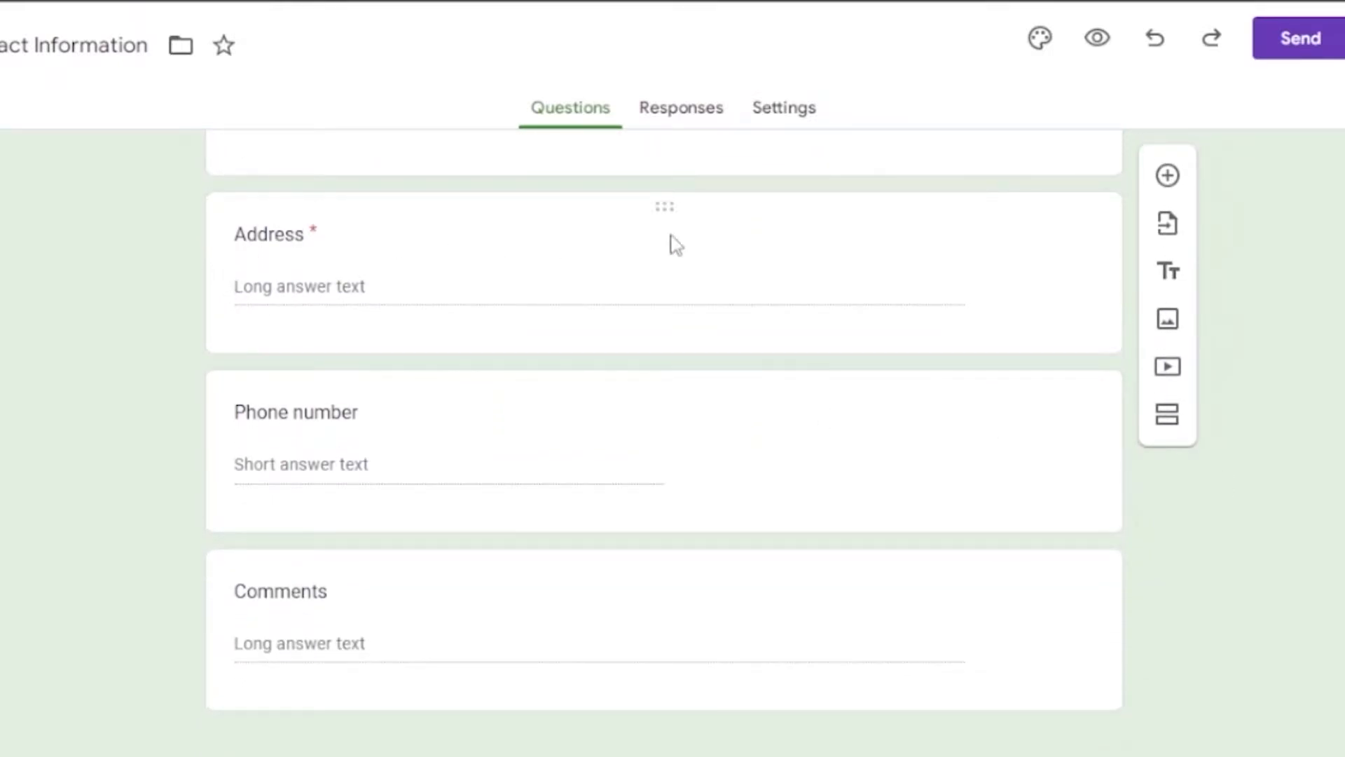
click(669, 206)
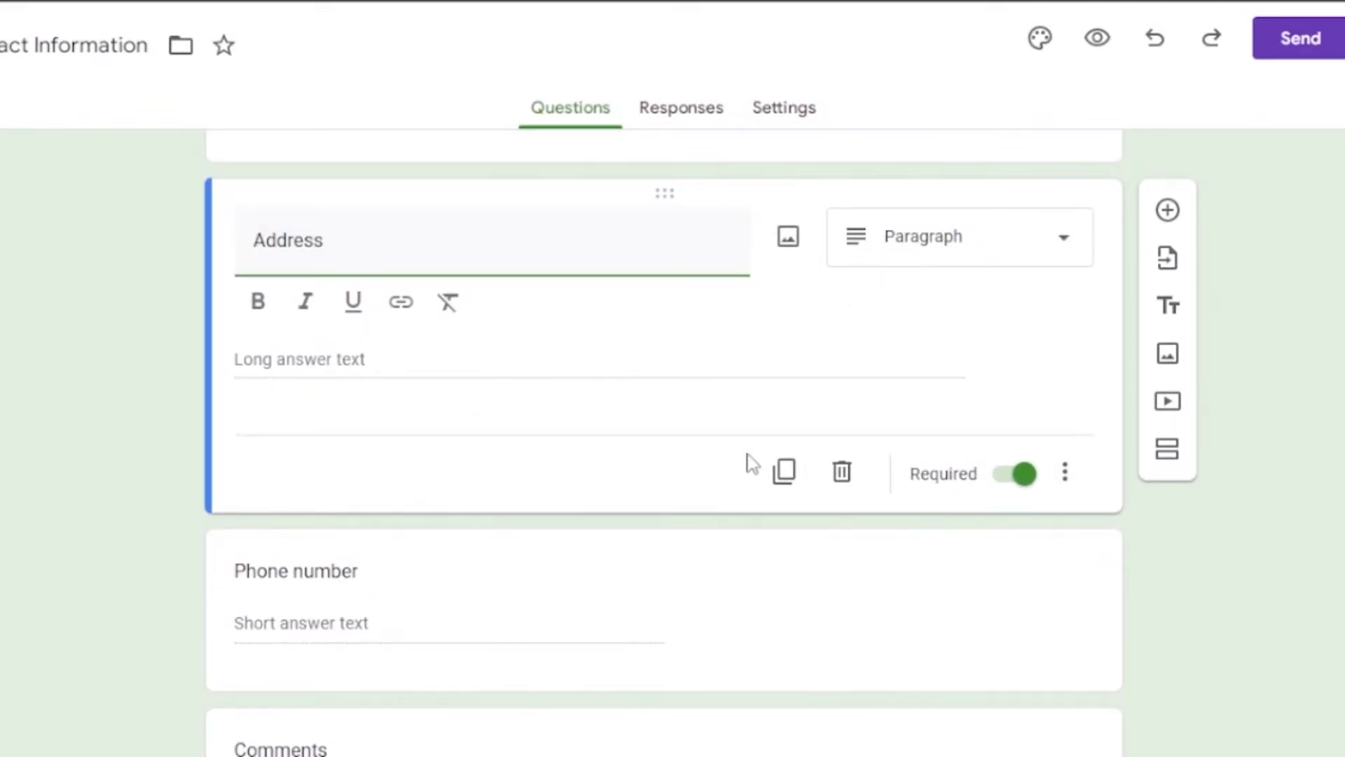
scroll(708, 582, down, 2)
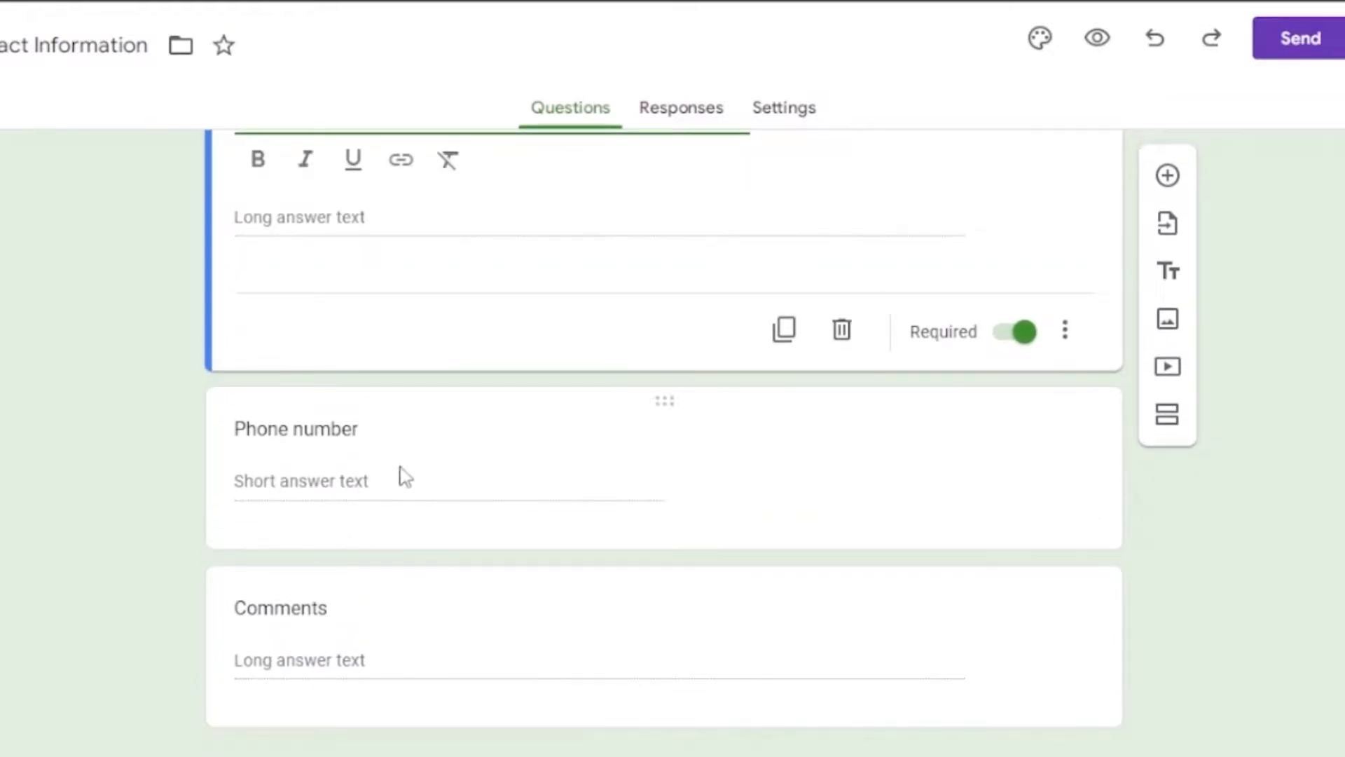
scroll(546, 661, down, 1)
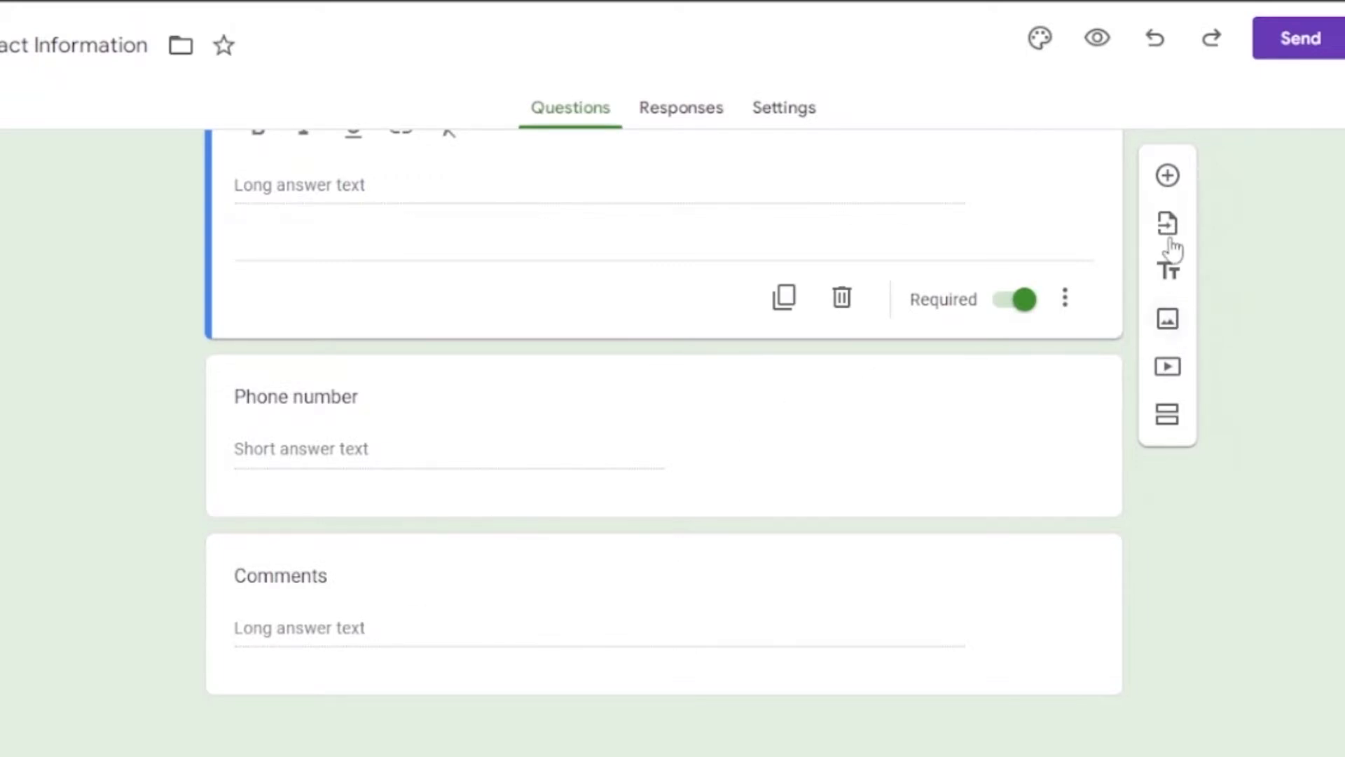
click(902, 601)
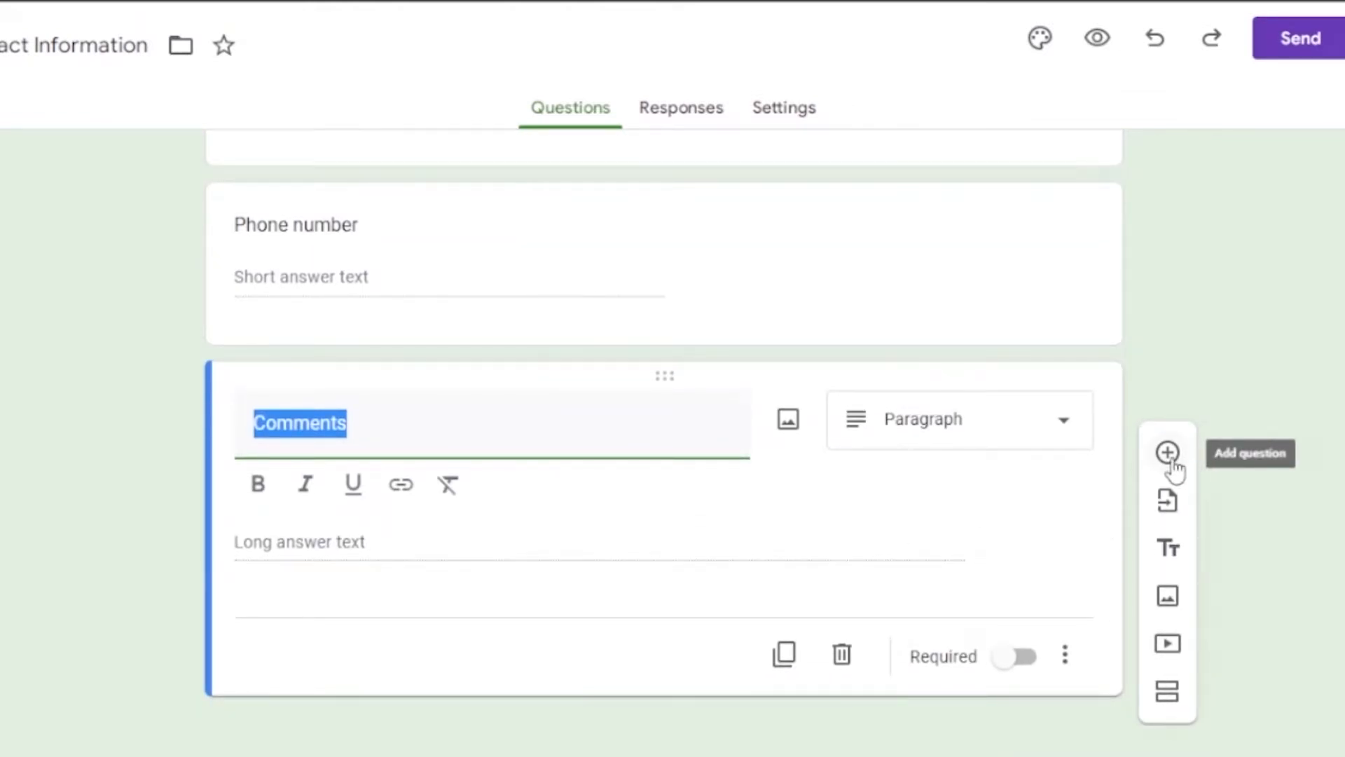
click(1172, 464)
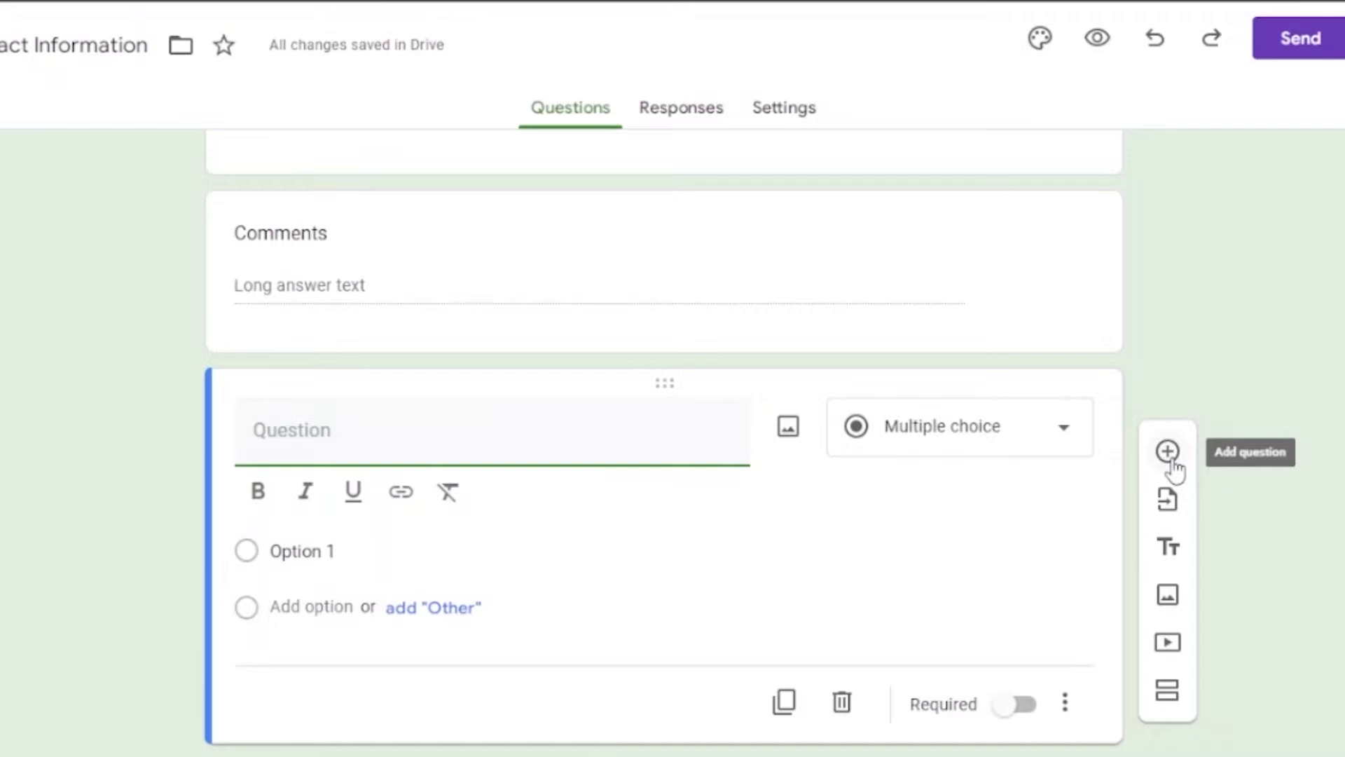
Add a new section after the untitled multiple-choice question and title it "appointments:".
click(1177, 696)
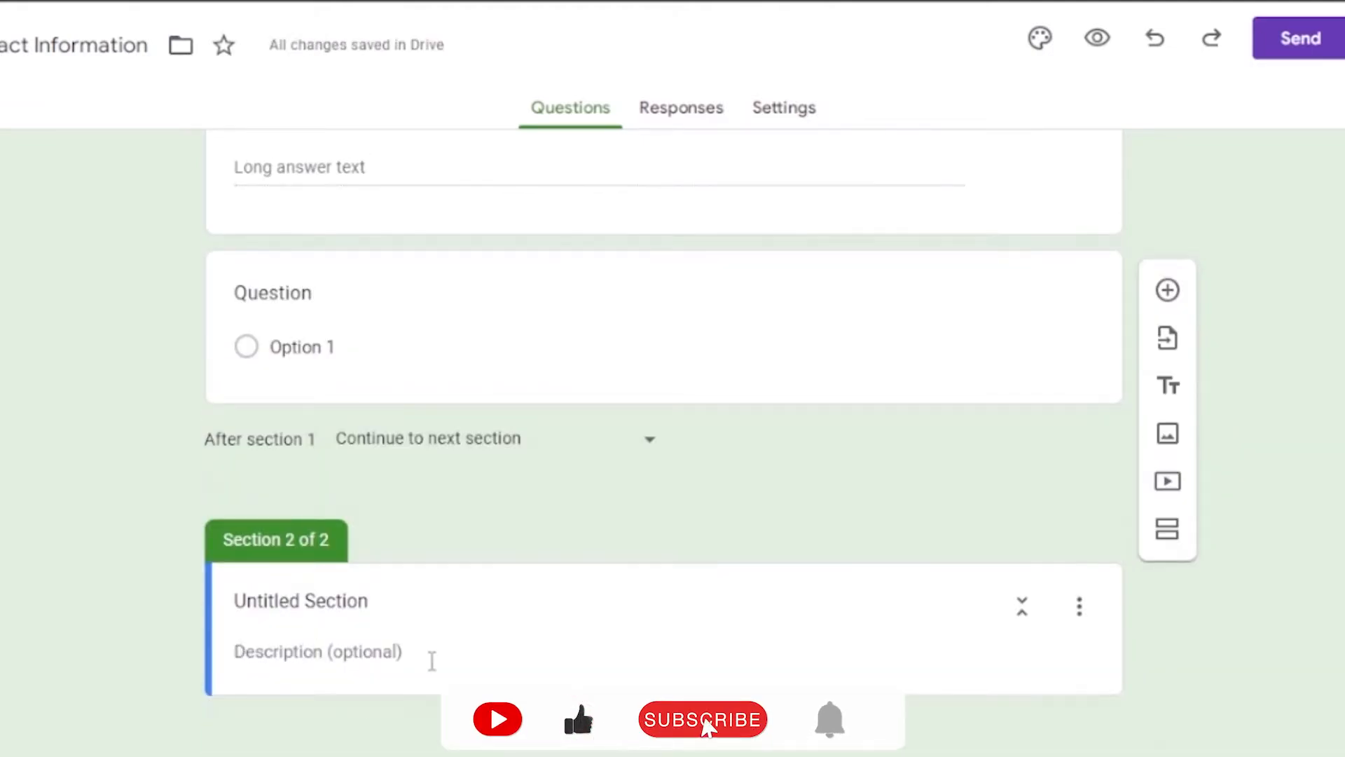
click(300, 601)
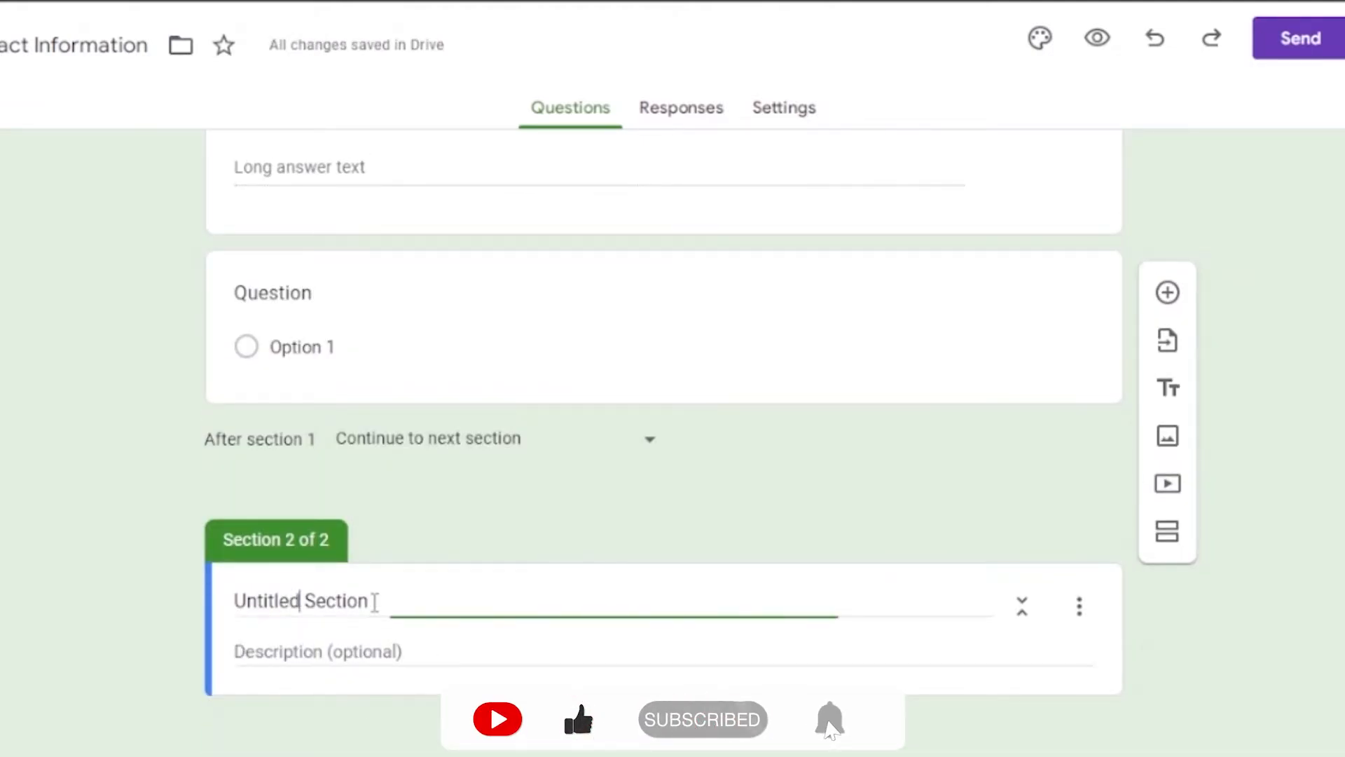
drag(378, 601, 225, 600)
key(BackSpace)
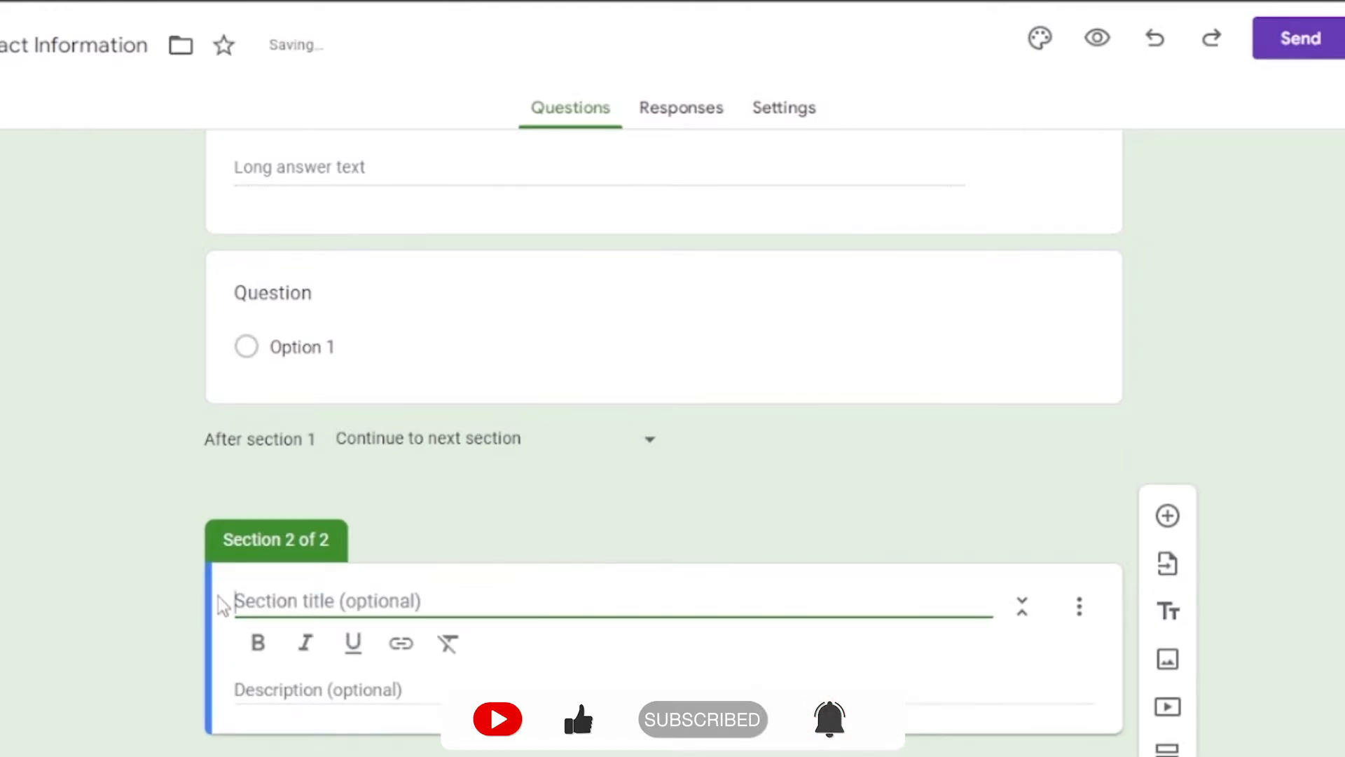
text(appointments)
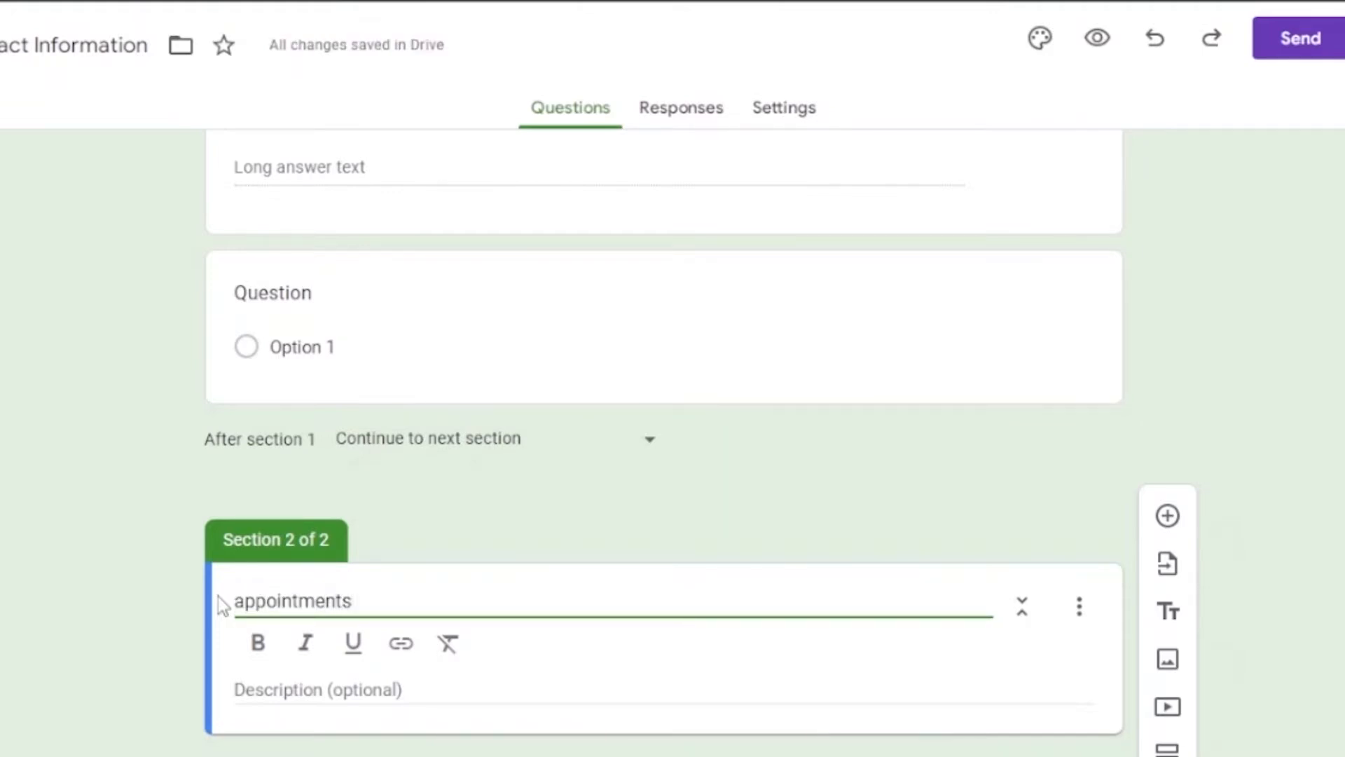
text(:)
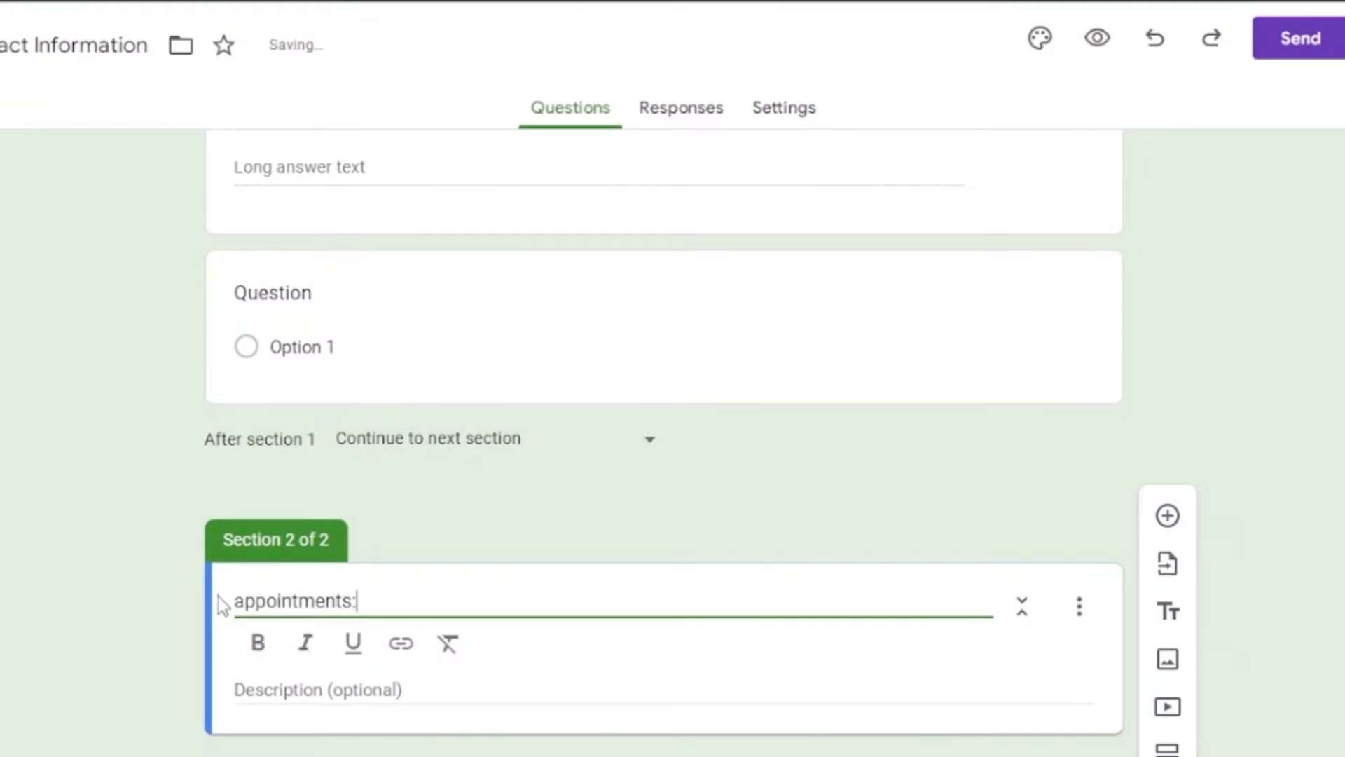
Add a question titled "date" with the Date answer type to the appointments section.
scroll(664, 490, down, 1)
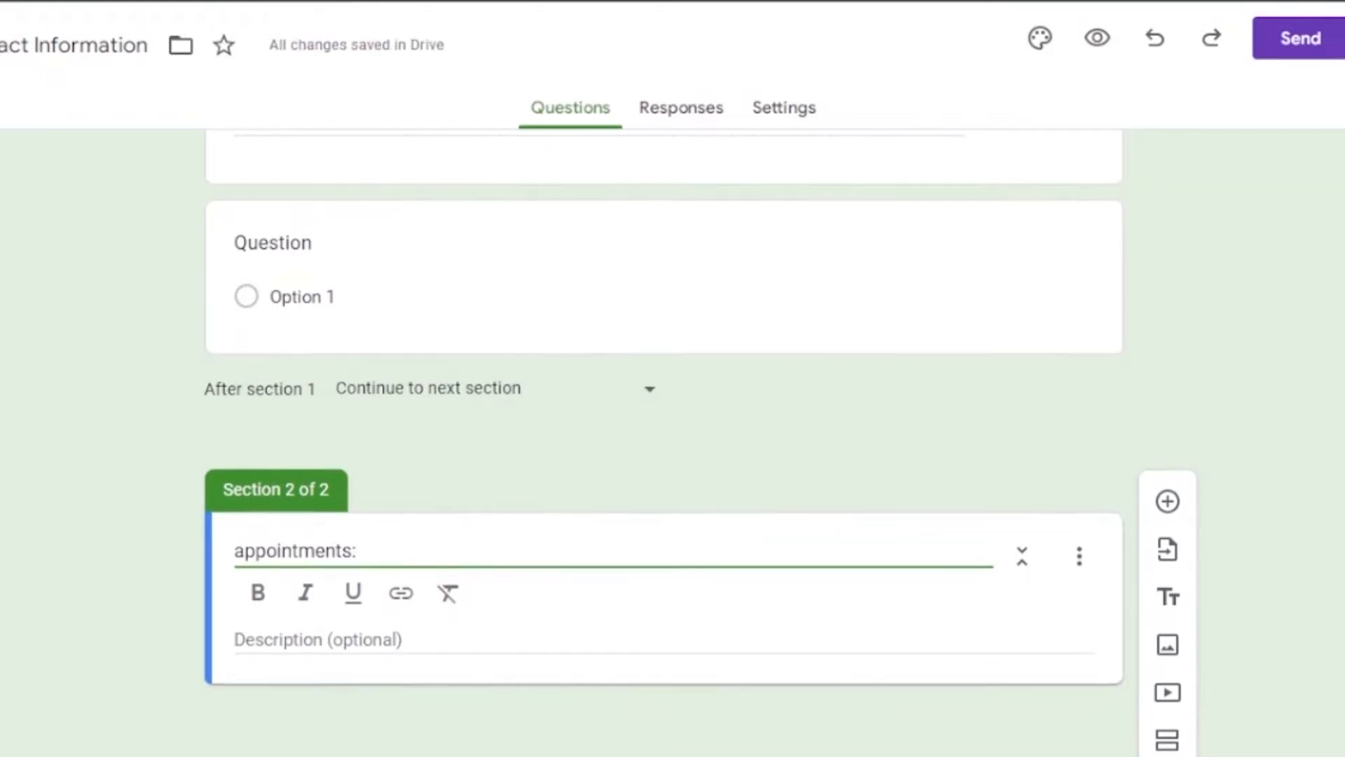
click(1168, 502)
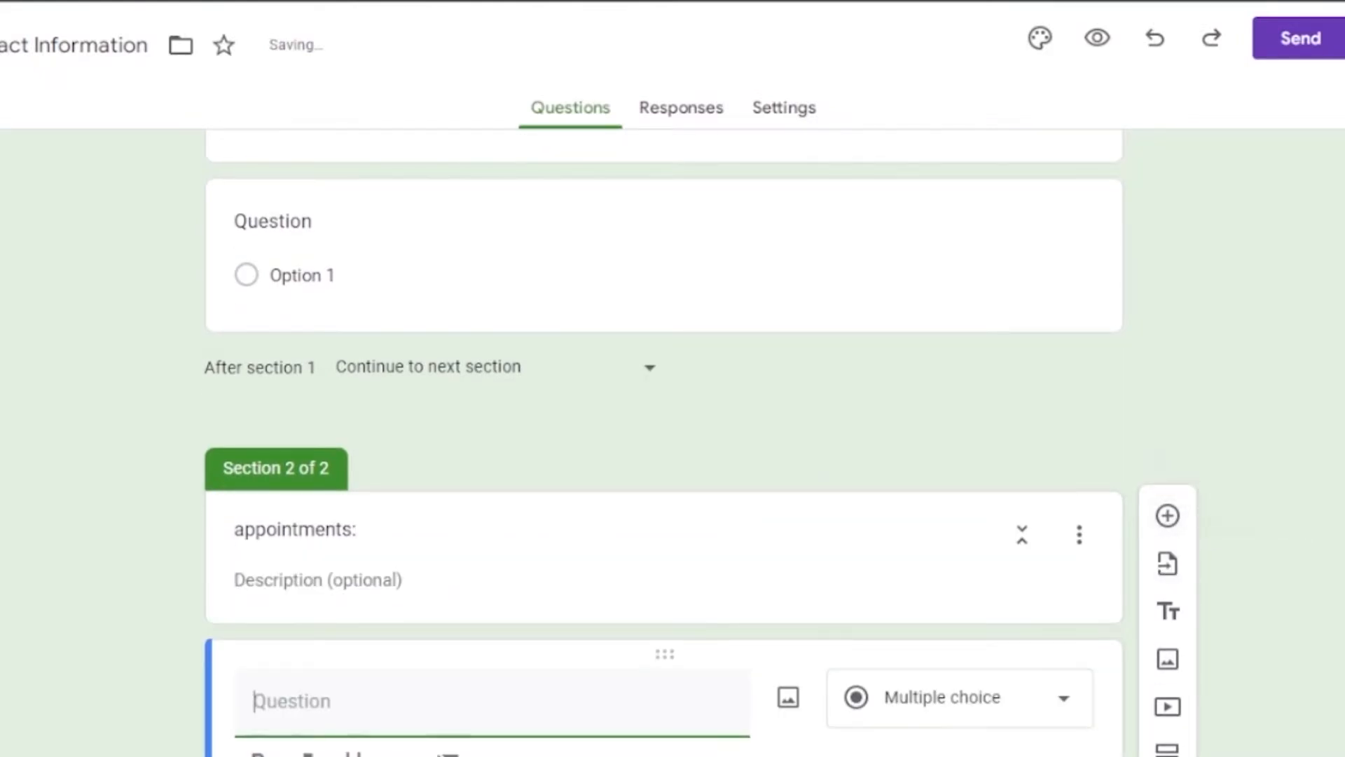
text(d)
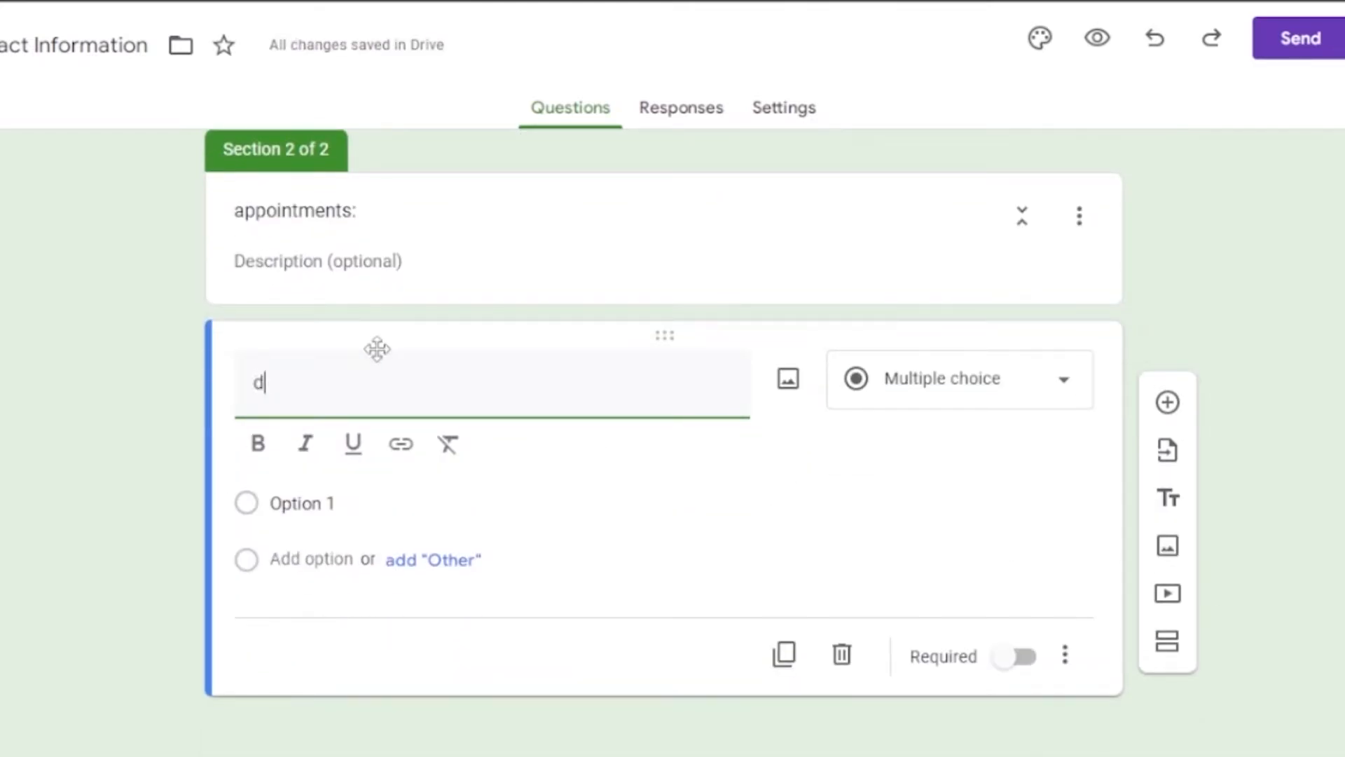
text(ate)
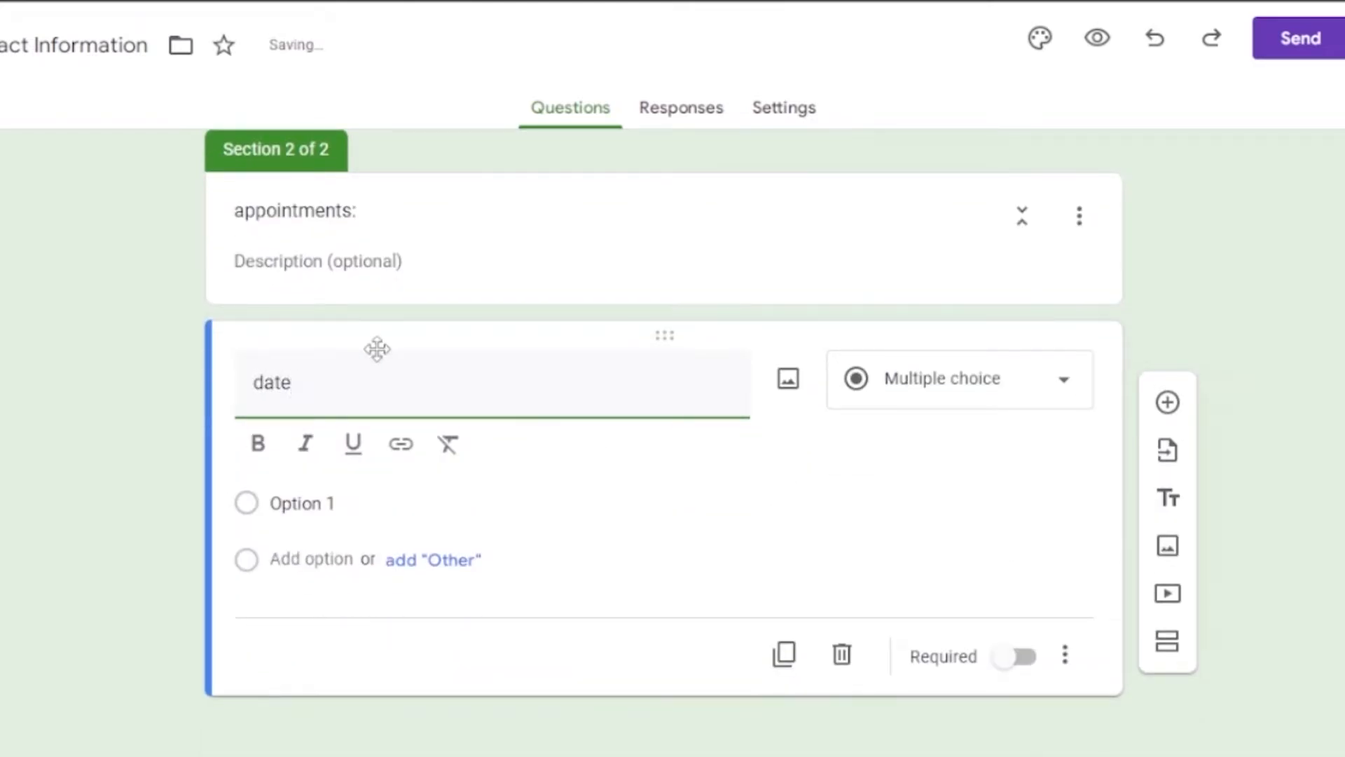
click(1061, 454)
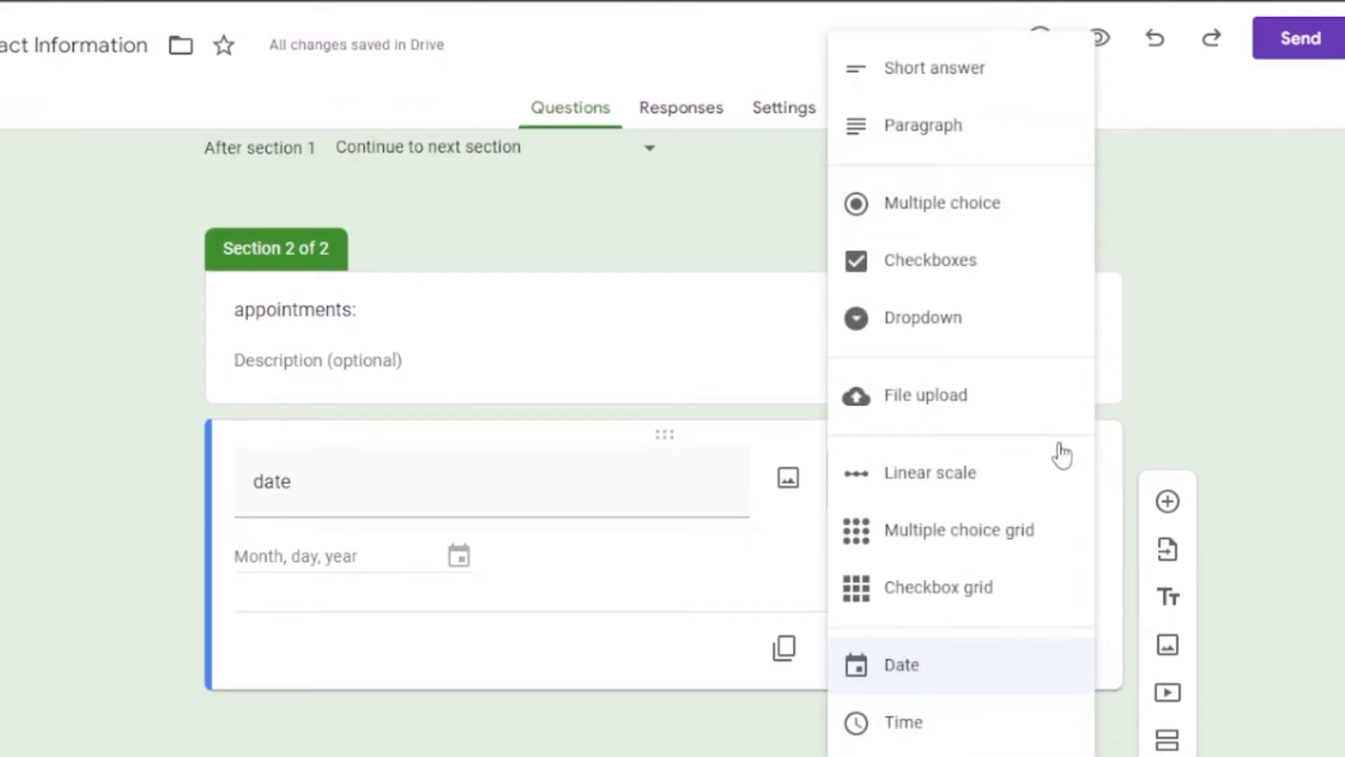
click(464, 565)
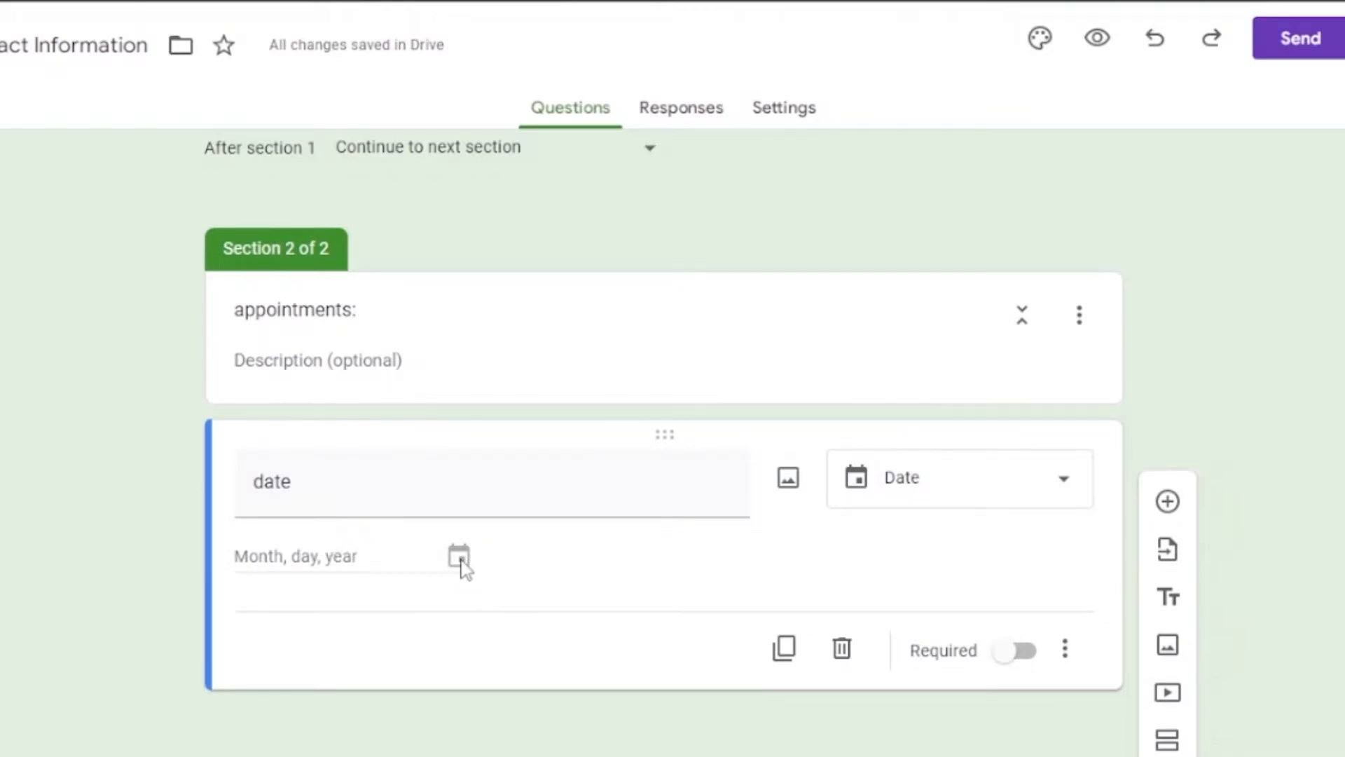
Add a question titled "time" with the Time answer type below the date question and make it required.
click(1167, 504)
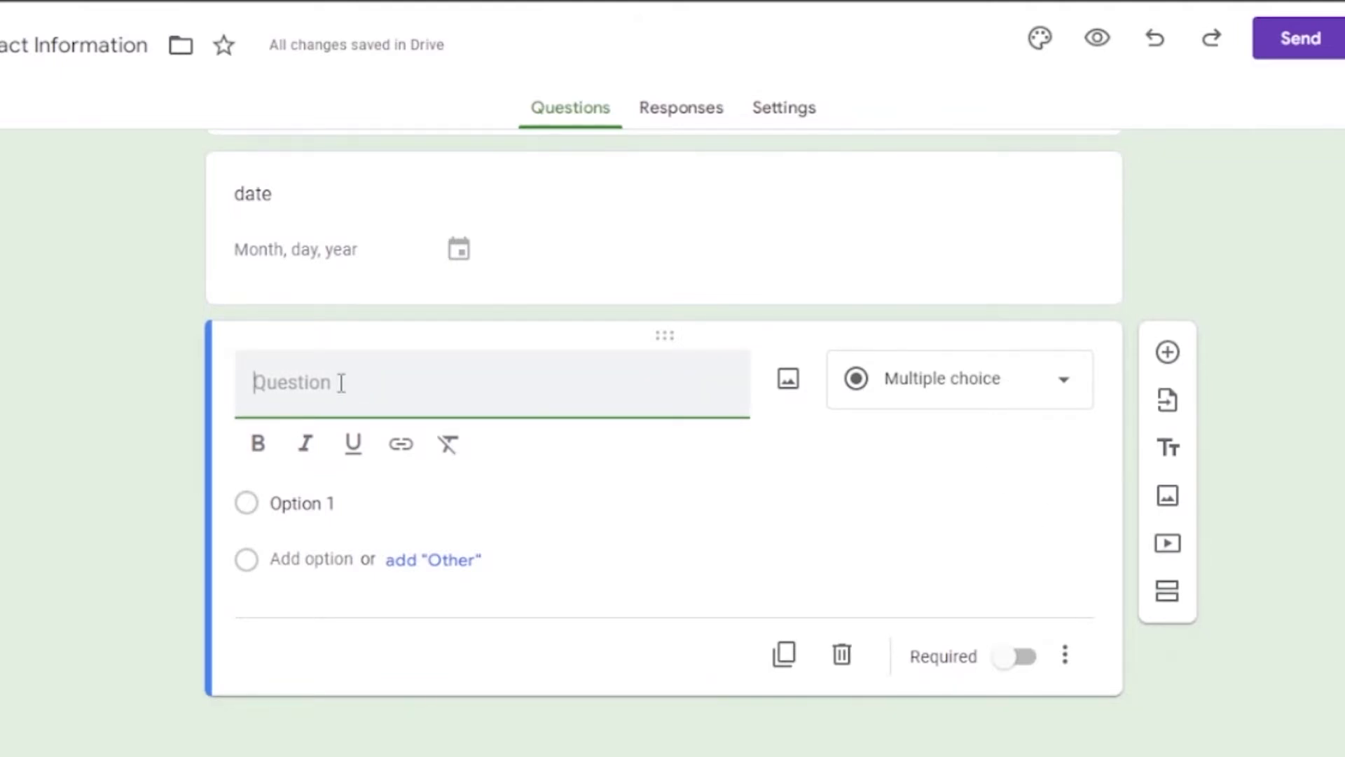
text(time)
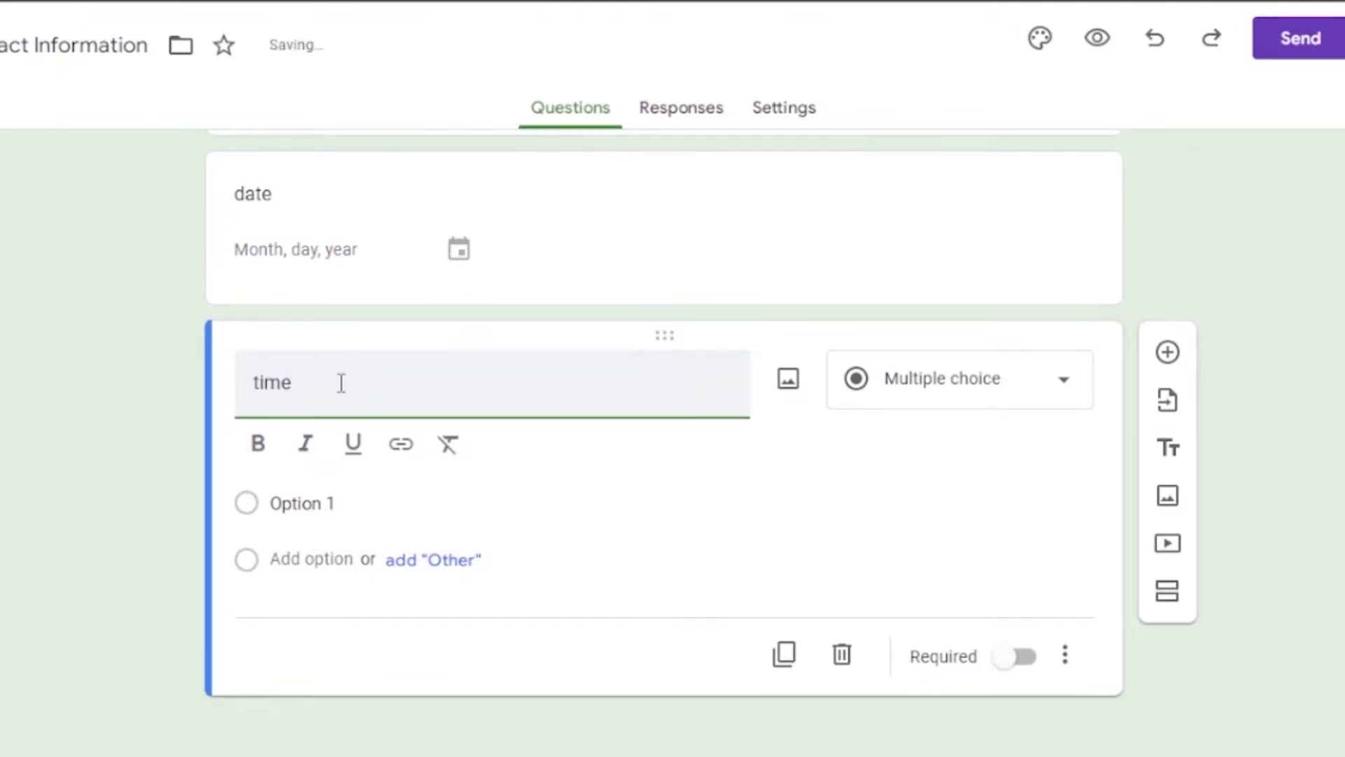
click(1064, 451)
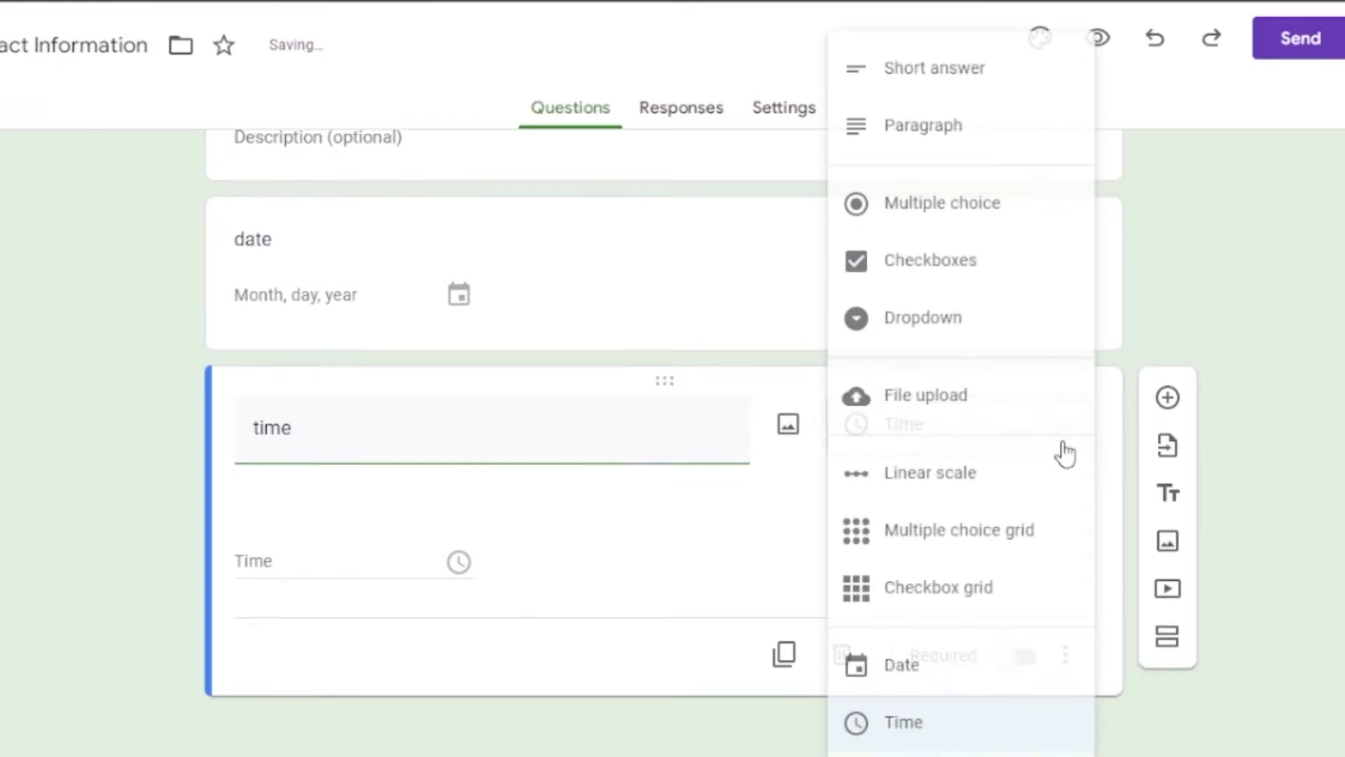
click(246, 604)
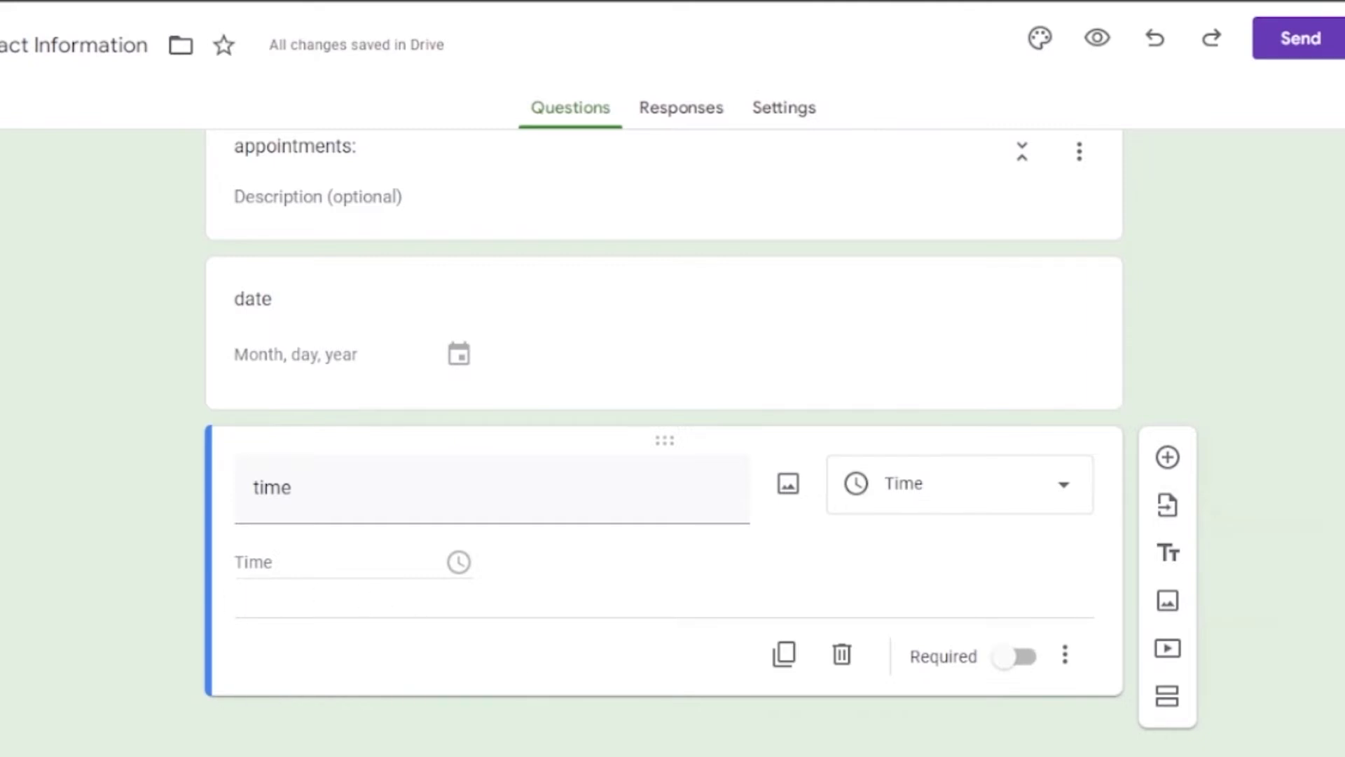
click(1015, 659)
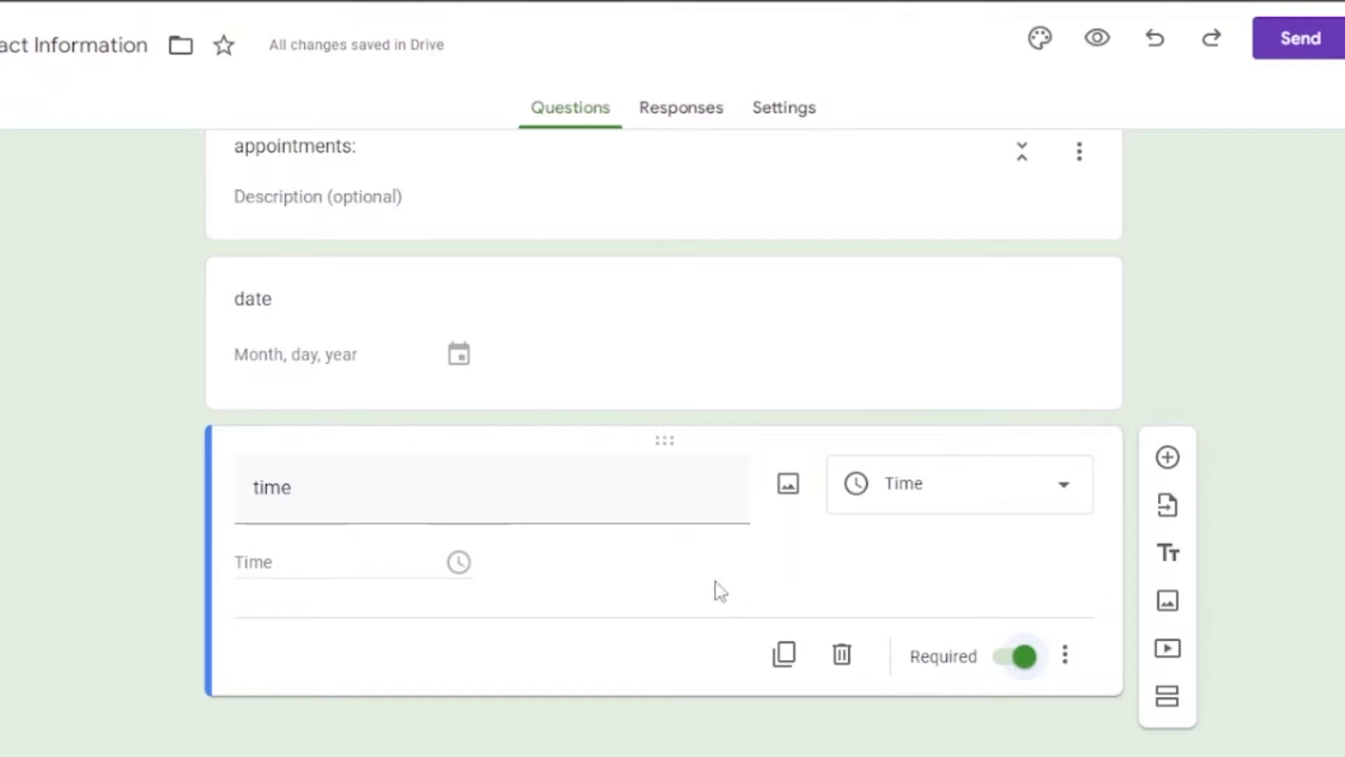
Add a question titled "user experience" below the time question and set its answer type to Linear scale.
click(1167, 458)
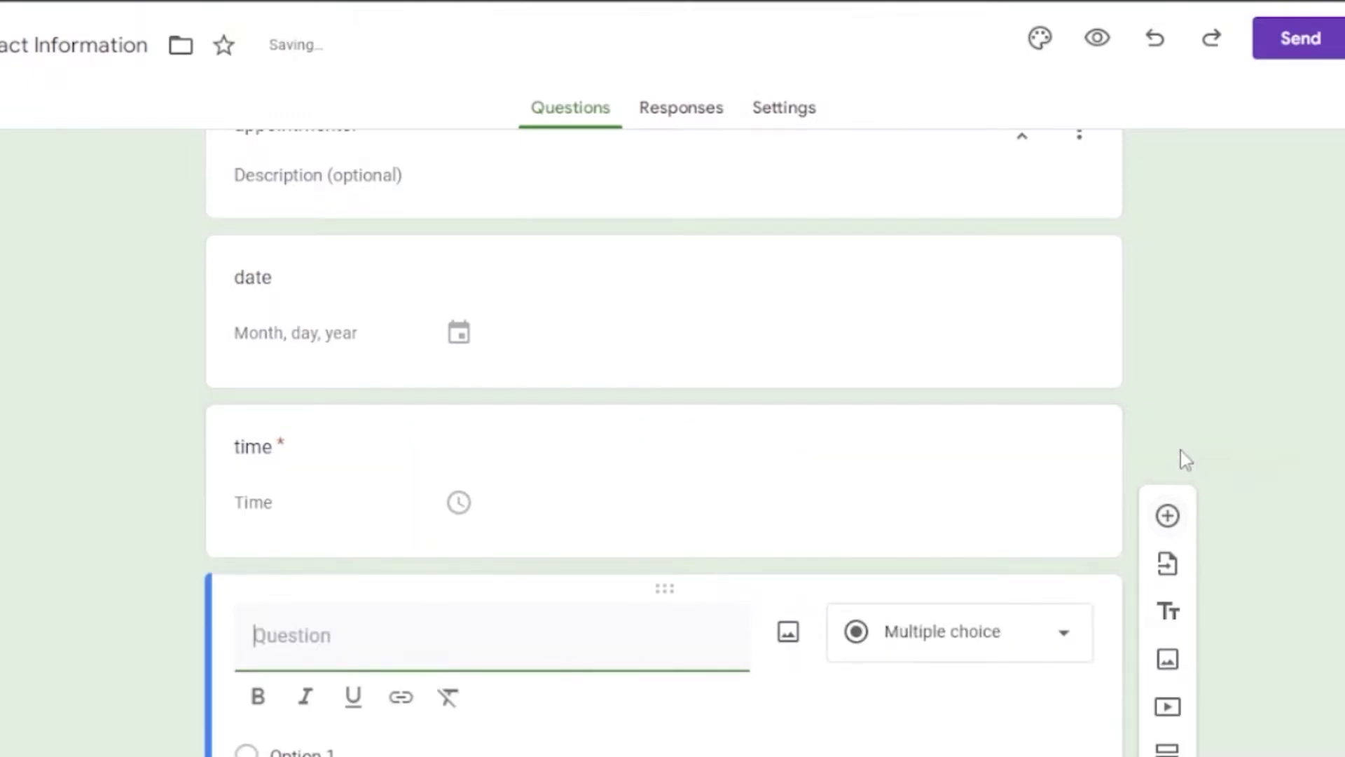
text(user experience)
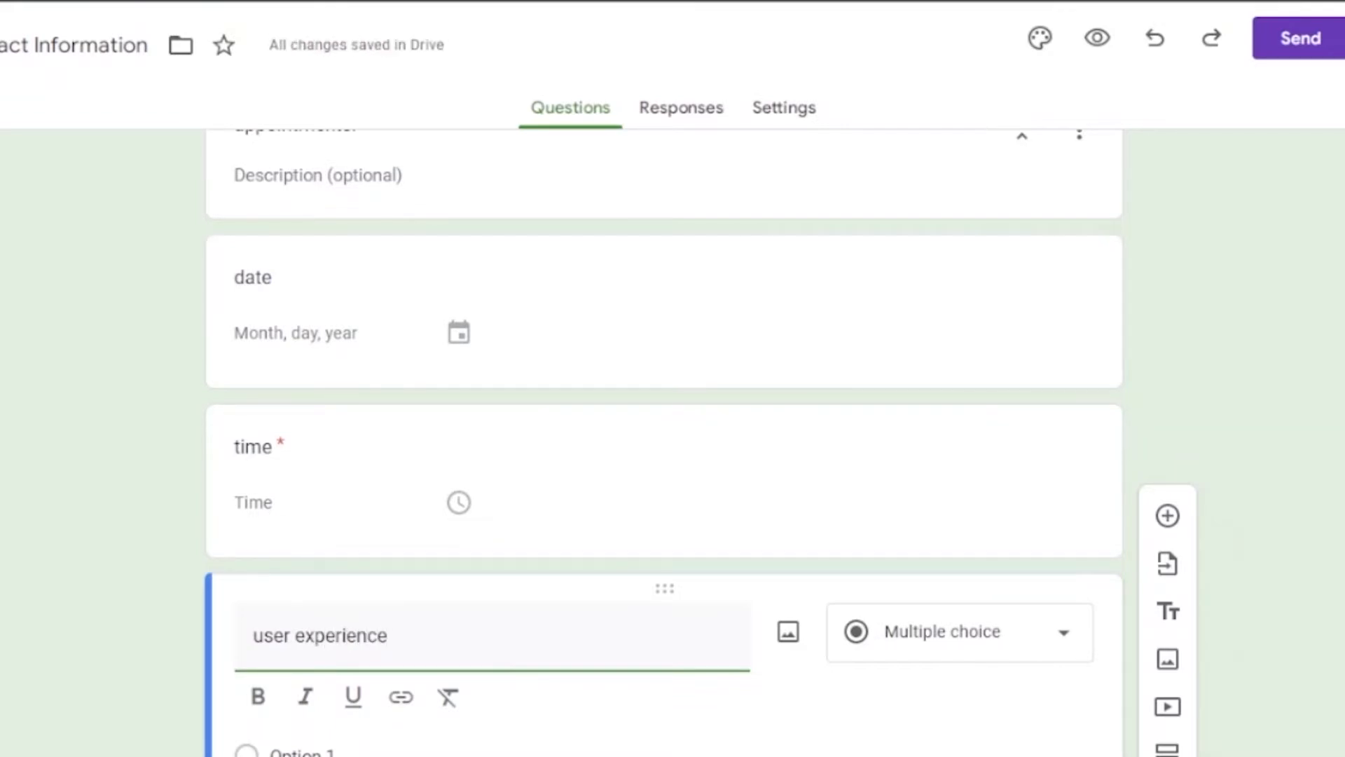
scroll(1101, 485, down, 3)
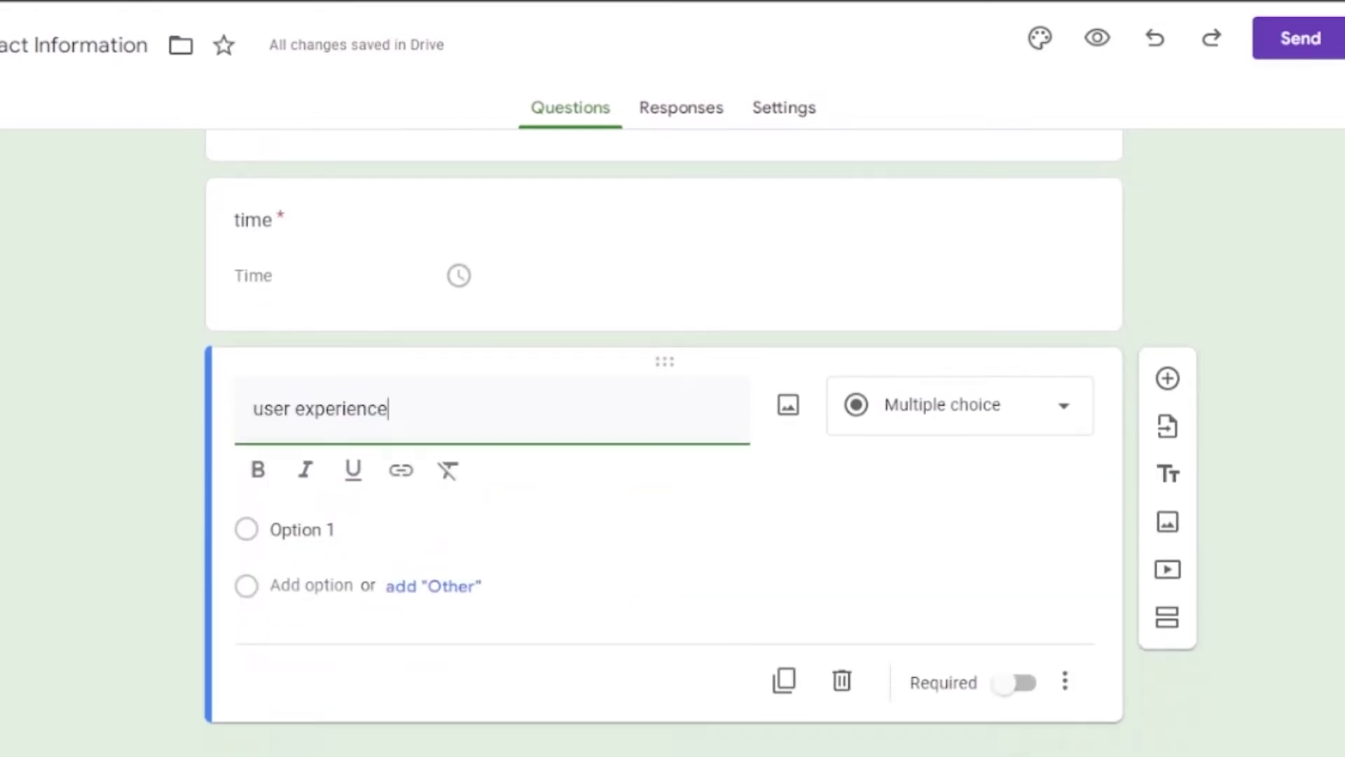
click(1057, 406)
click(948, 483)
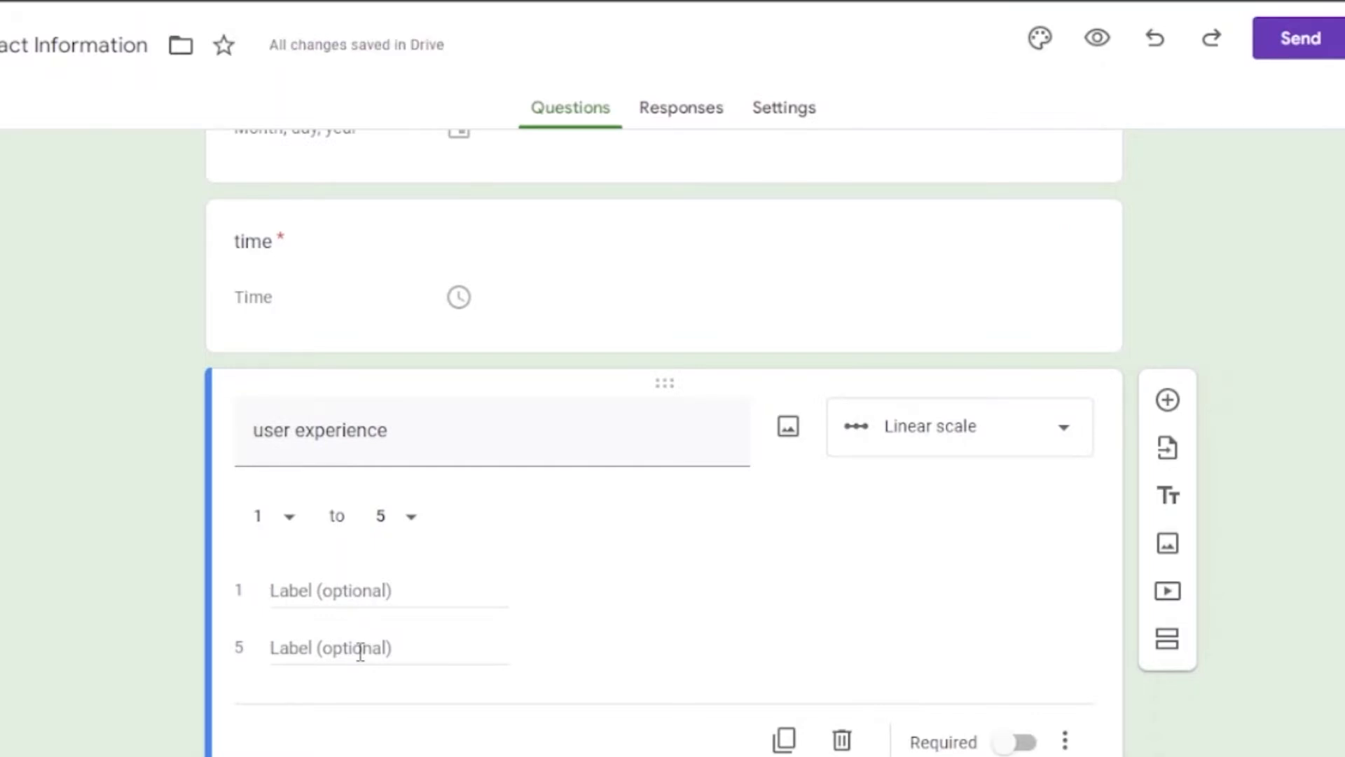
Label the user experience scale "most likely" at 1 and "least likely" at 5.
click(332, 590)
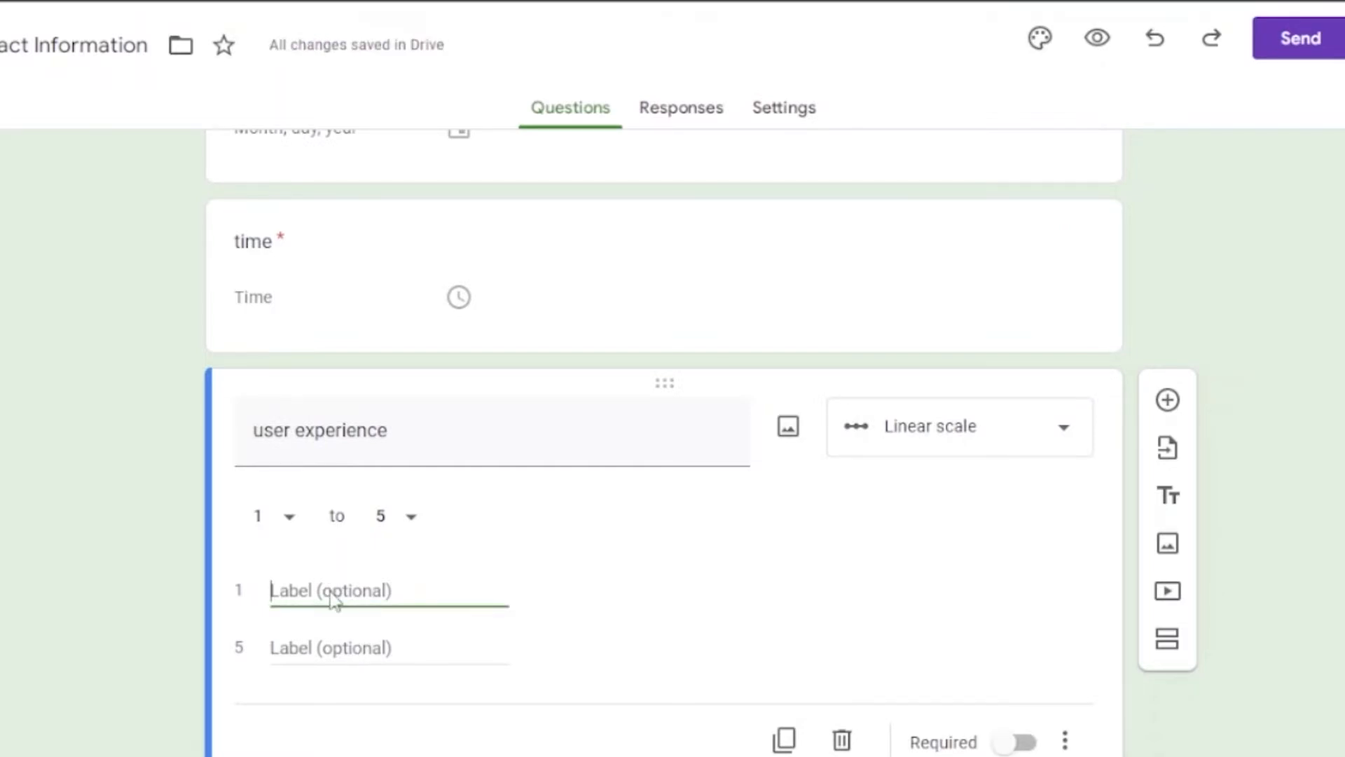
text(most likely)
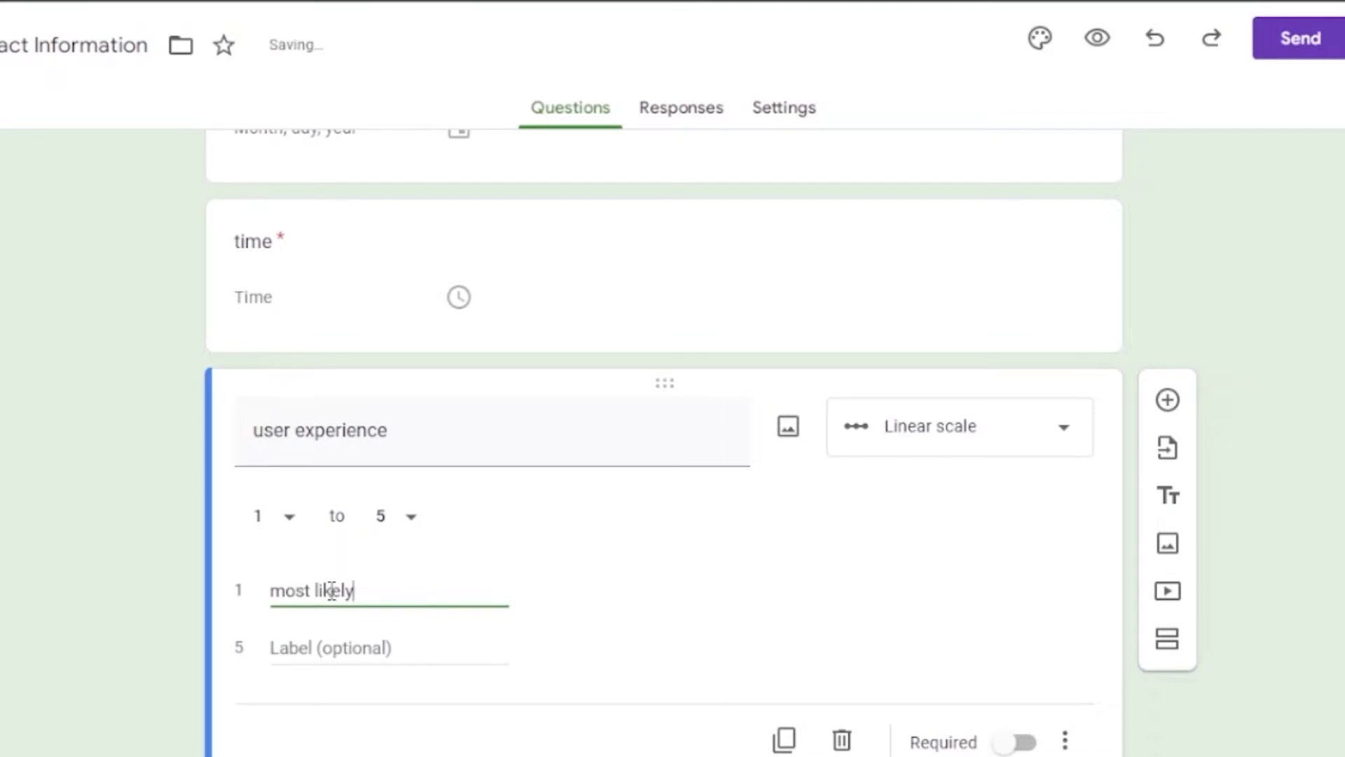
click(333, 643)
text(le)
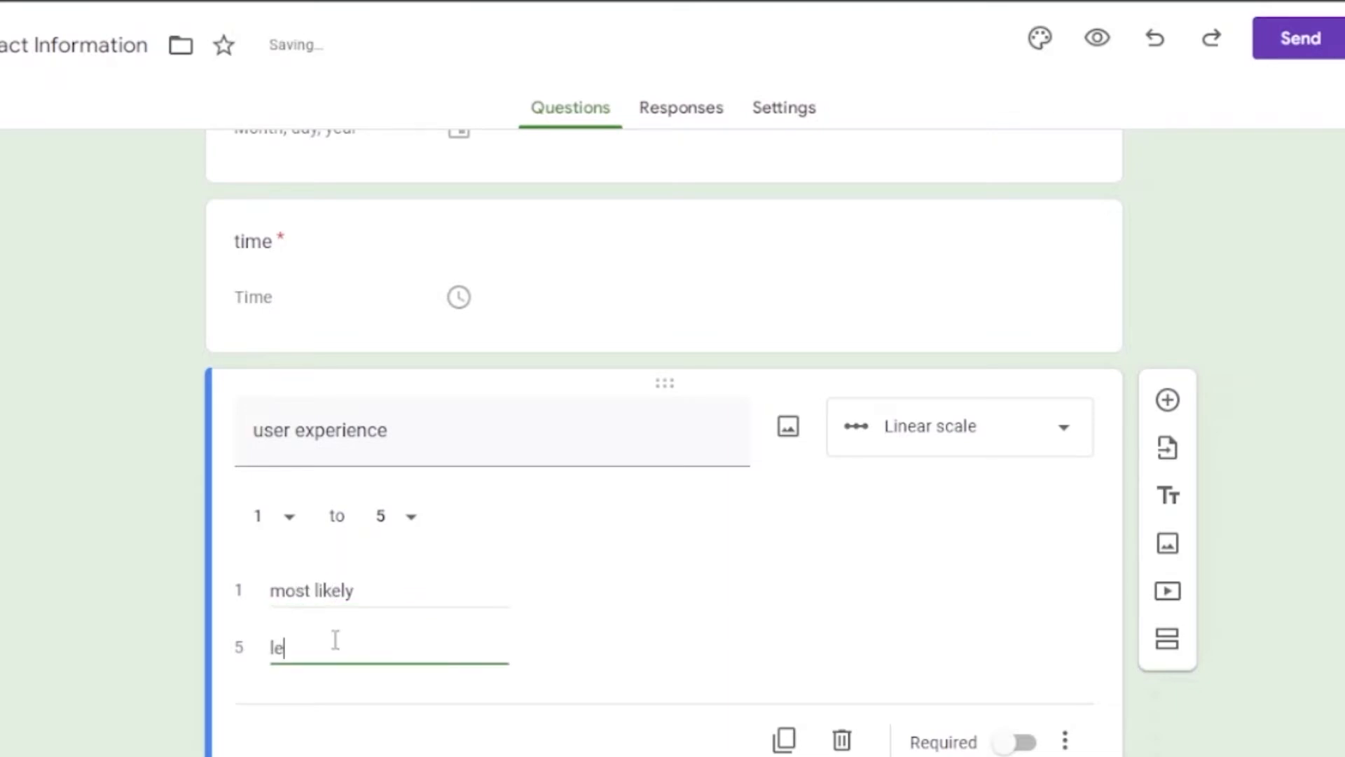
text(ast likely)
Review the questions in both sections of the contact form.
scroll(665, 441, down, 2)
scroll(666, 441, up, 10)
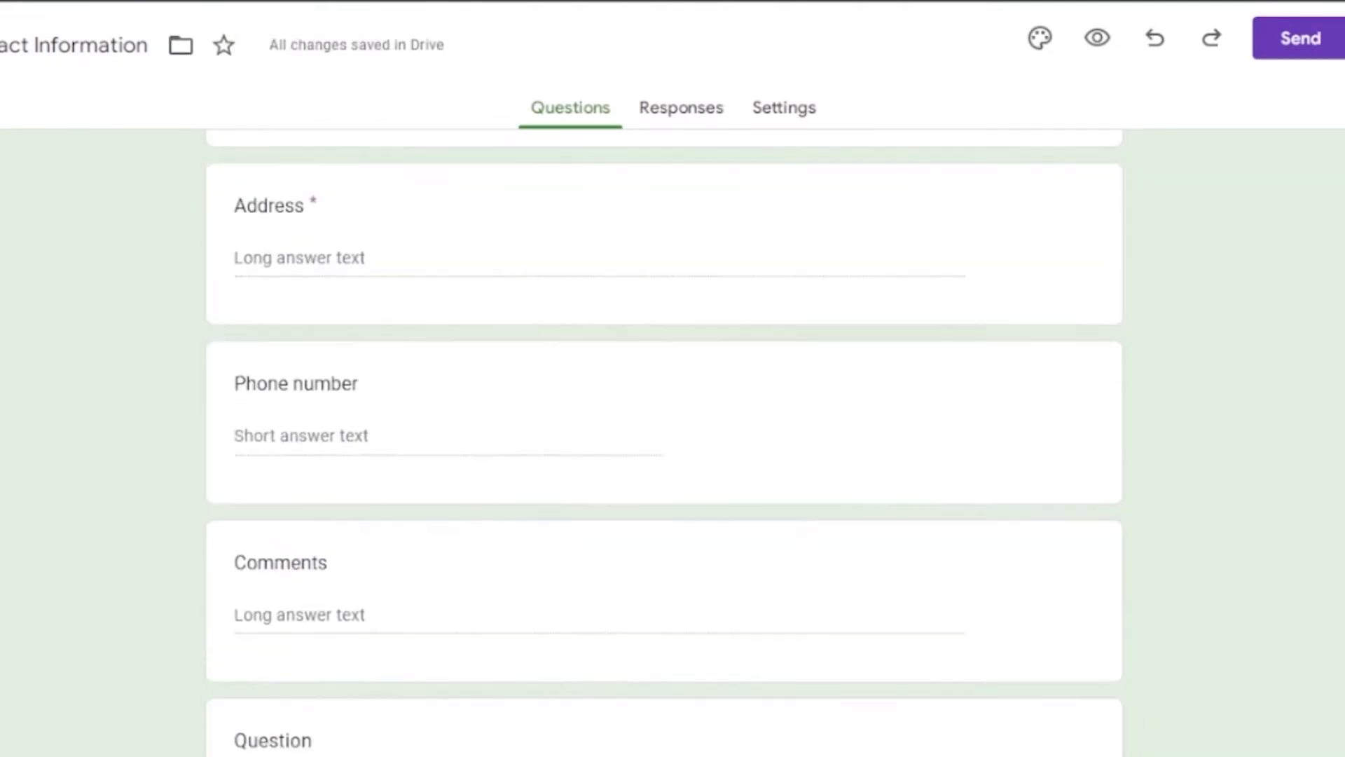
scroll(666, 441, down, 10)
scroll(666, 441, up, 15)
scroll(666, 442, down, 15)
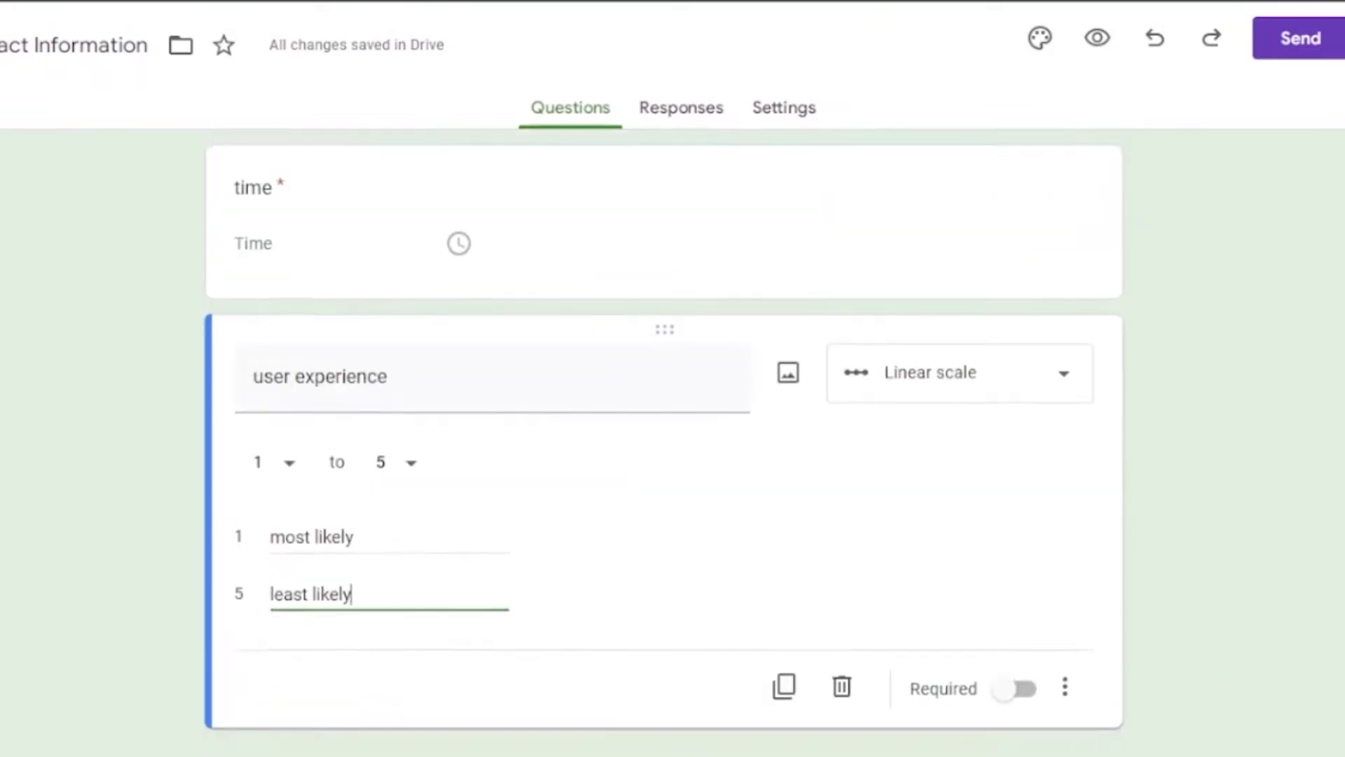
Examine the form's theme options for text style, header image, color and background.
scroll(665, 441, up, 18)
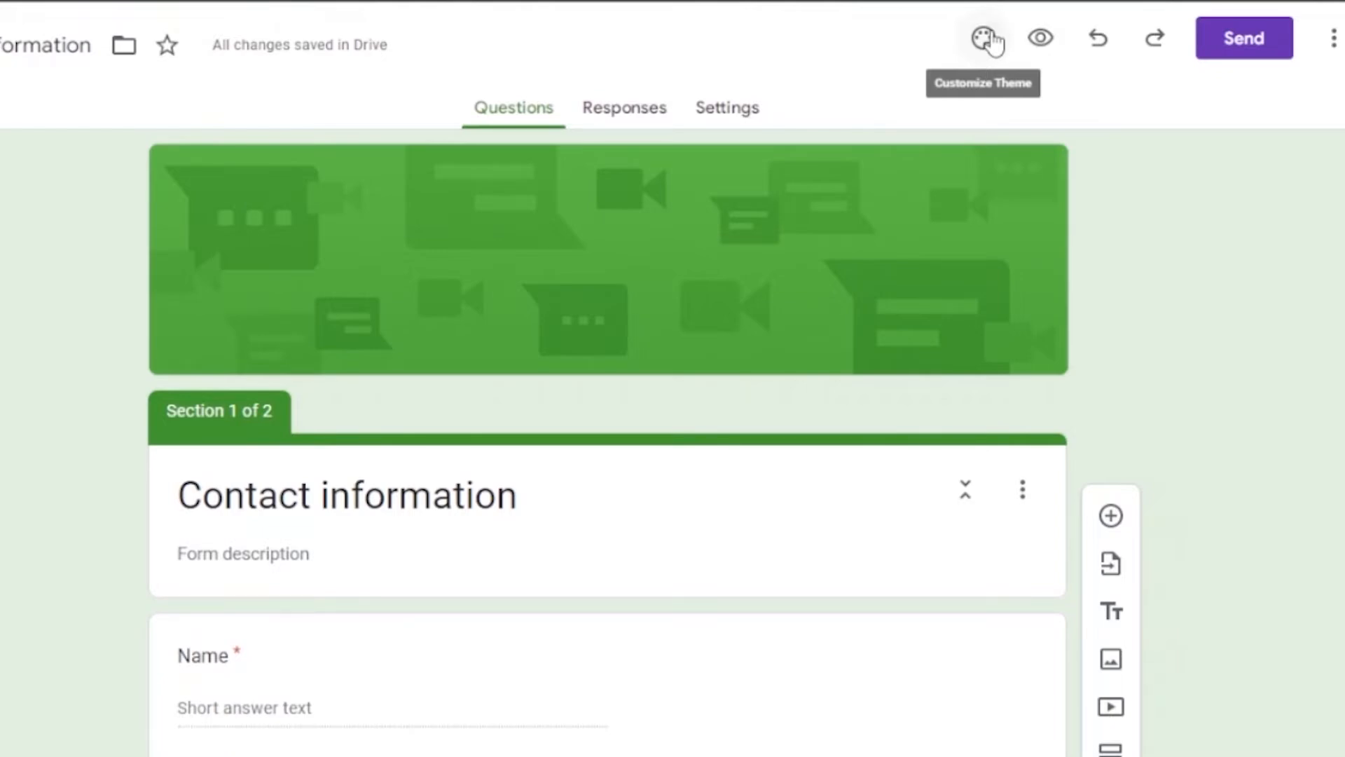
click(985, 39)
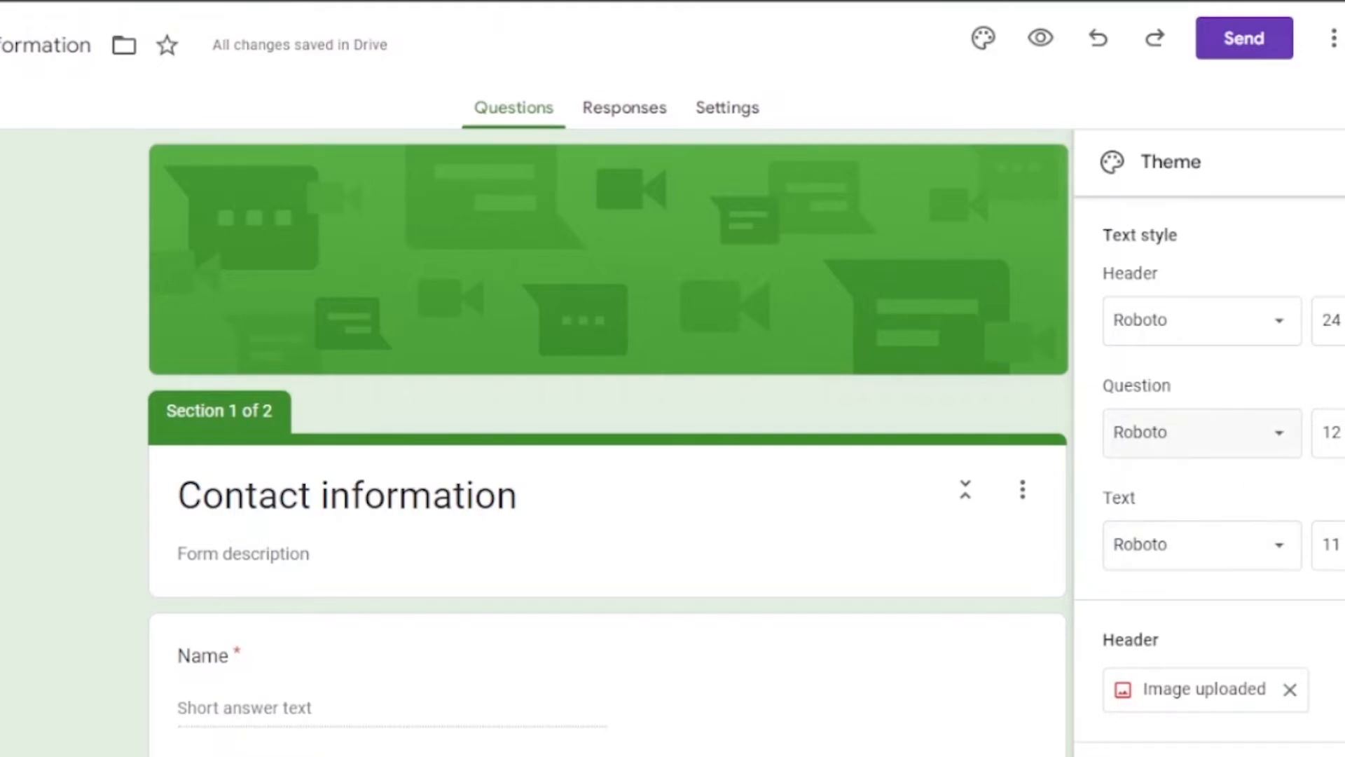
scroll(1210, 477, down, 4)
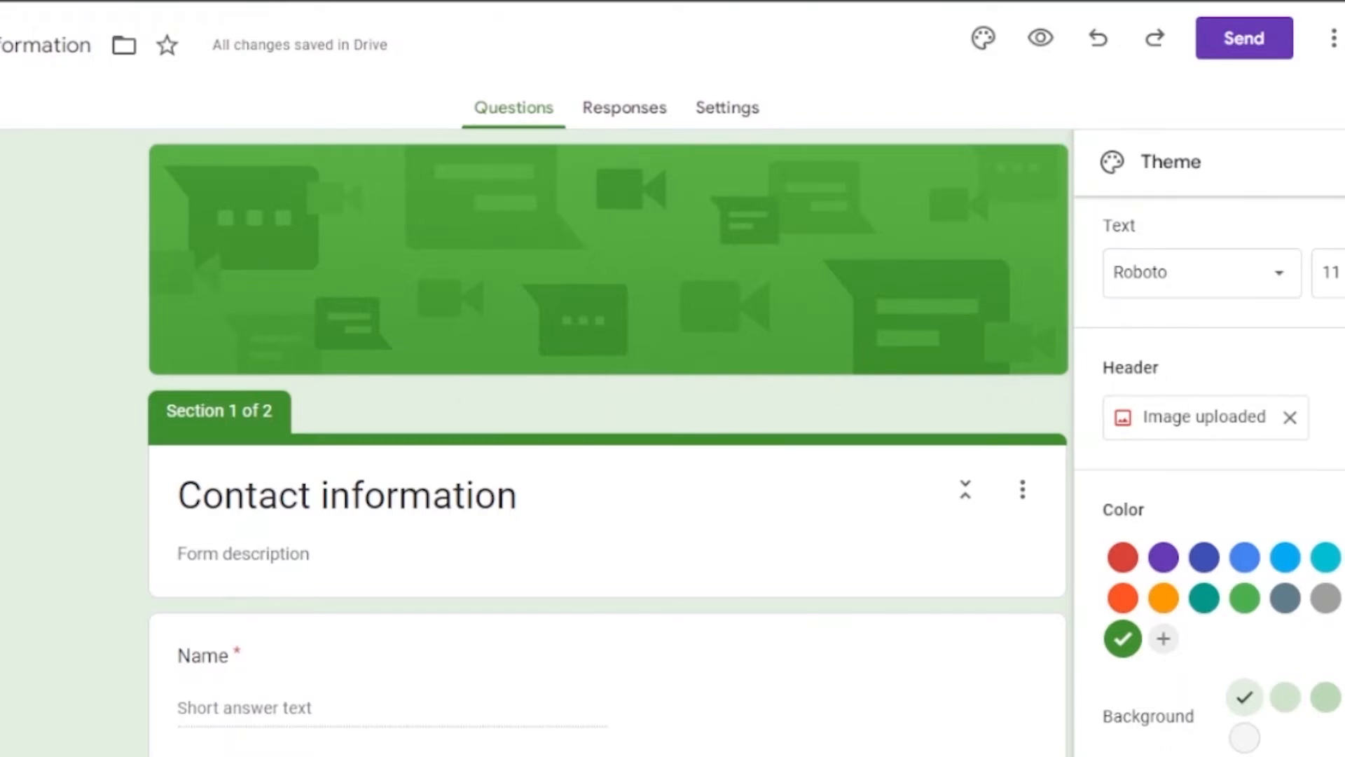
scroll(1209, 448, up, 3)
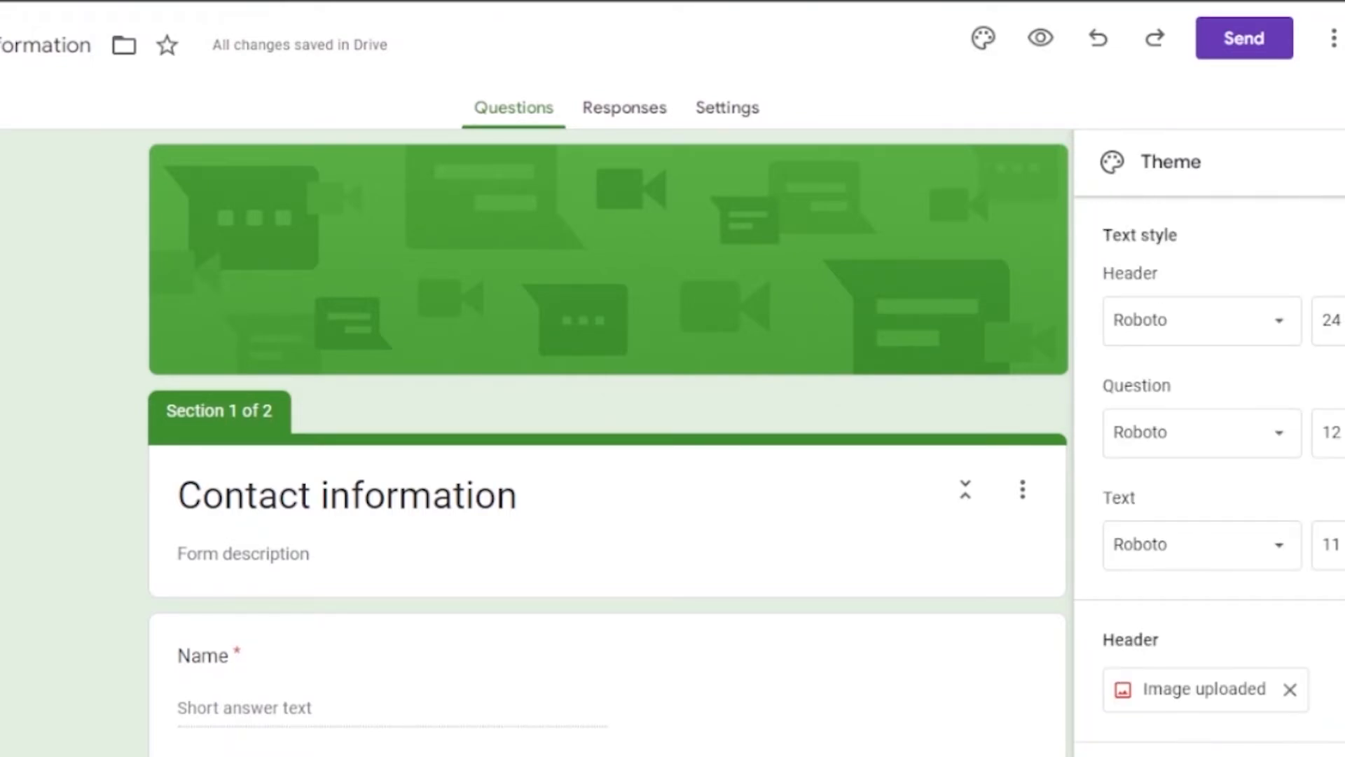
key(Escape)
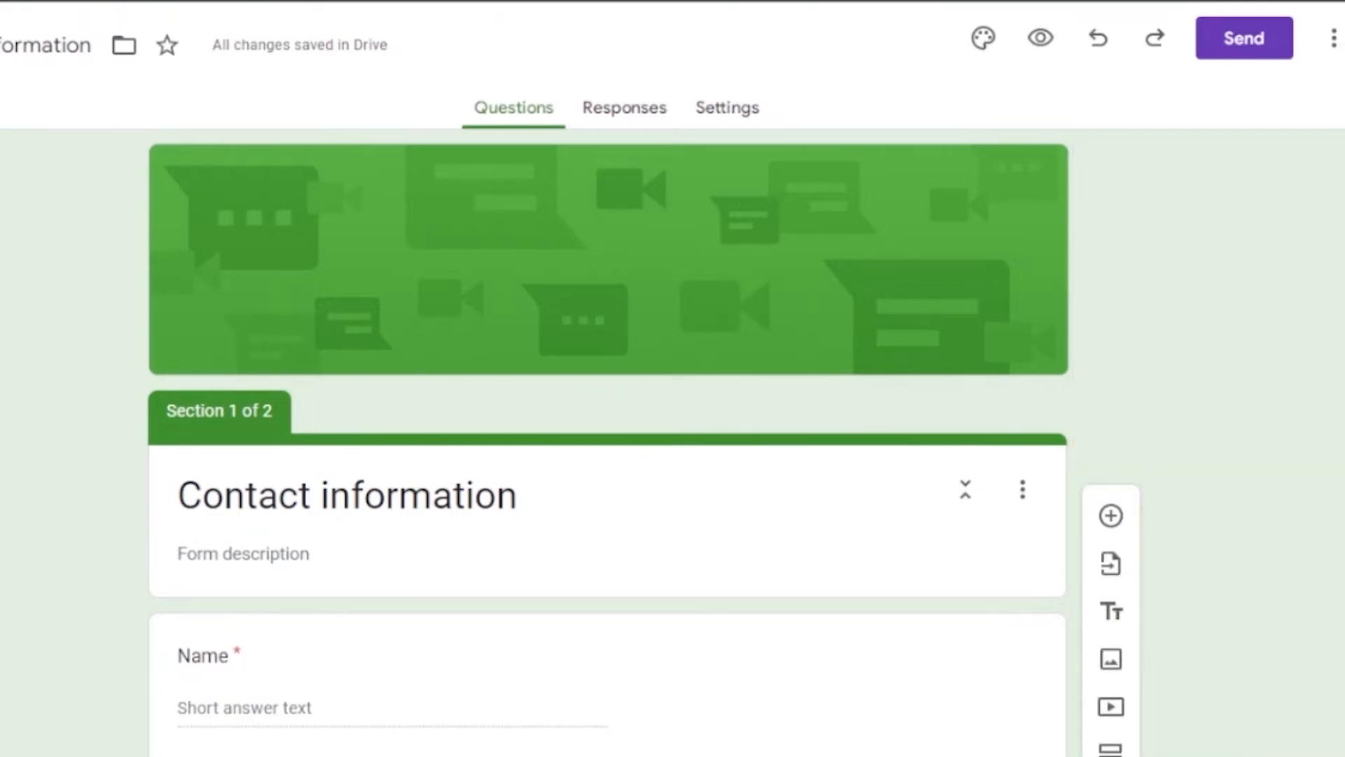
Preview the contact form, look through its first section and try to continue to the next section with the answers left blank.
click(1042, 38)
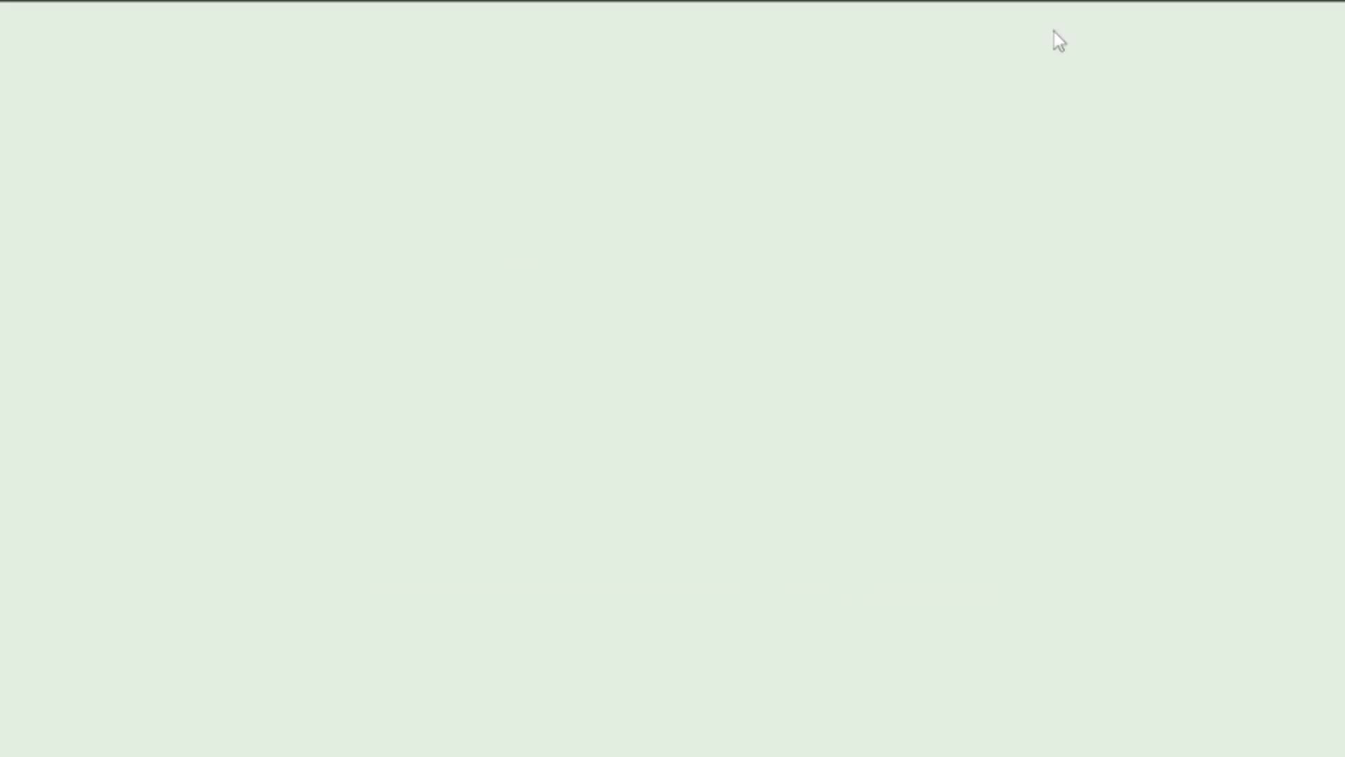
scroll(606, 378, down, 10)
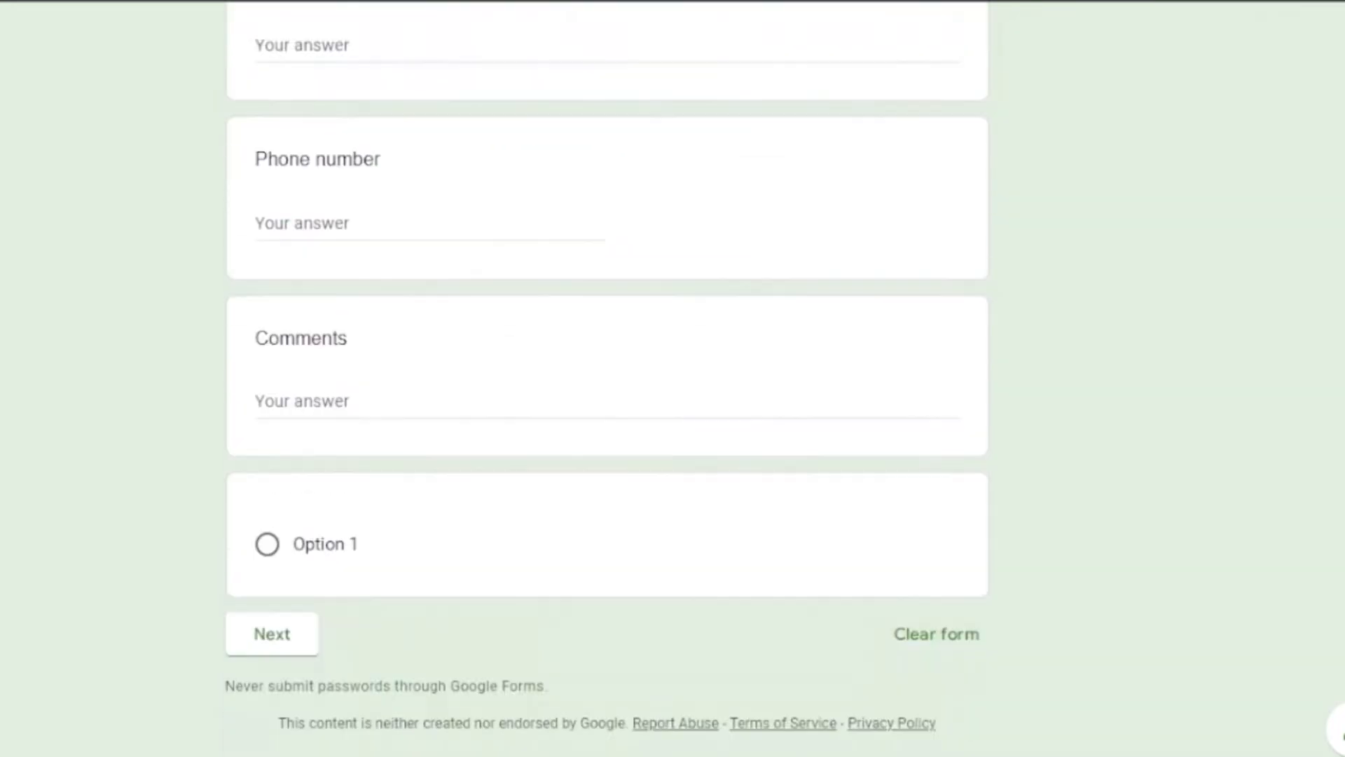
scroll(606, 378, up, 10)
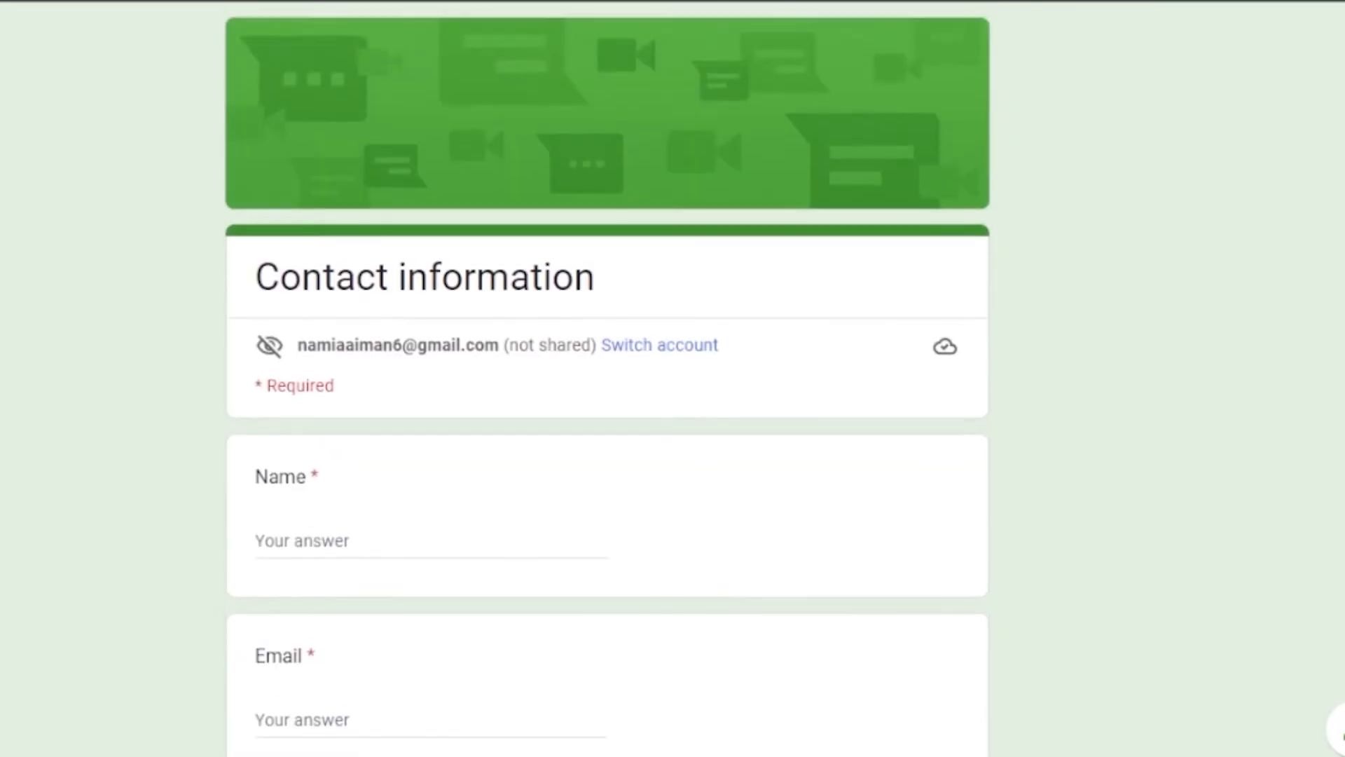
scroll(606, 378, down, 10)
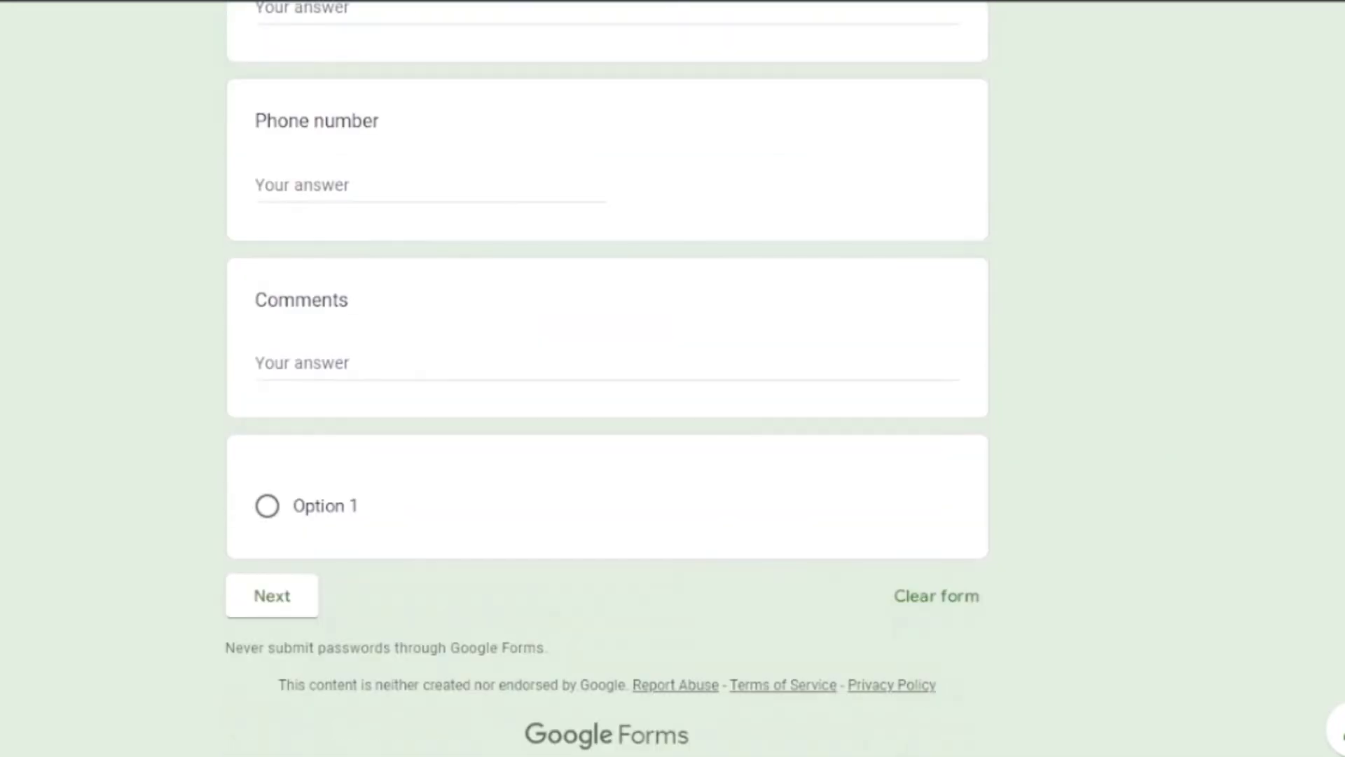
click(273, 597)
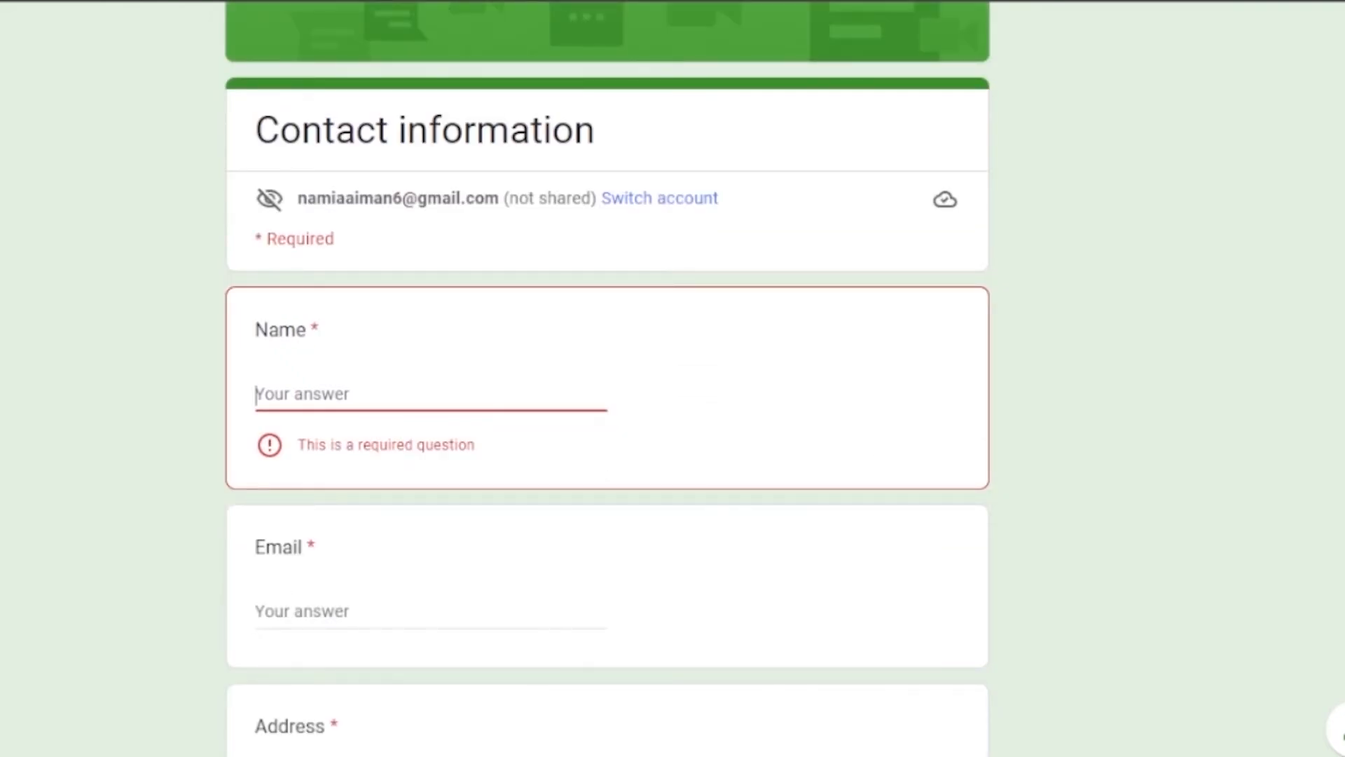
Look through the previewed form's first section and try again to continue to the next section with the required answers left blank.
scroll(606, 378, down, 10)
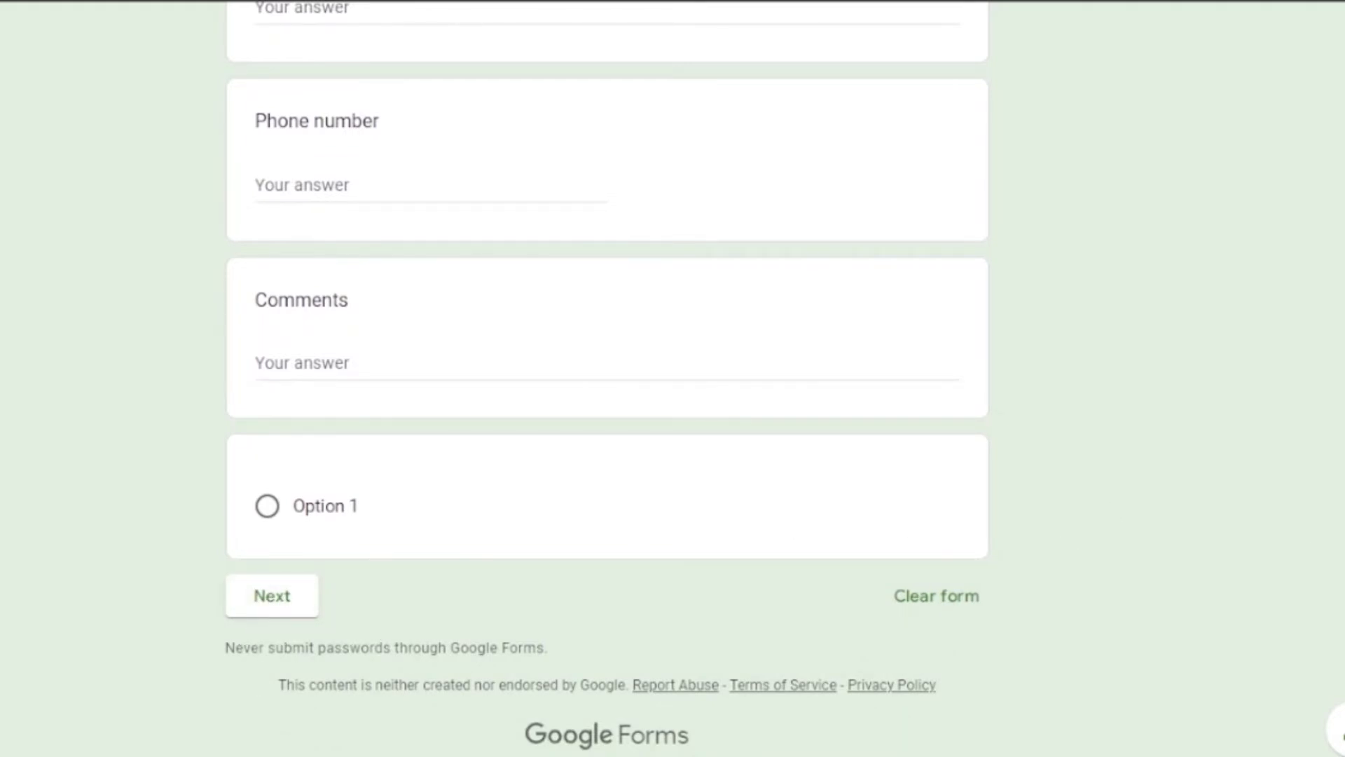
click(272, 595)
scroll(606, 378, up, 2)
scroll(606, 378, down, 10)
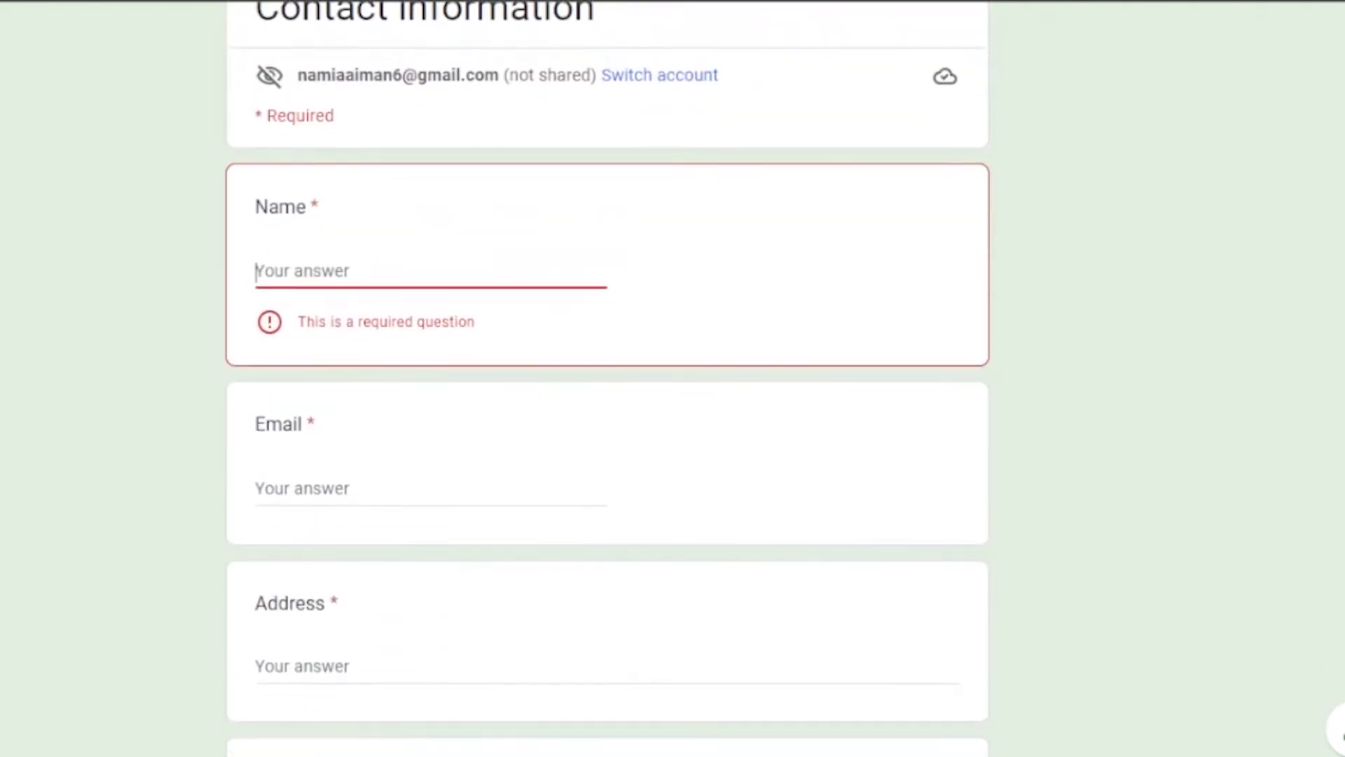
scroll(541, 409, up, 10)
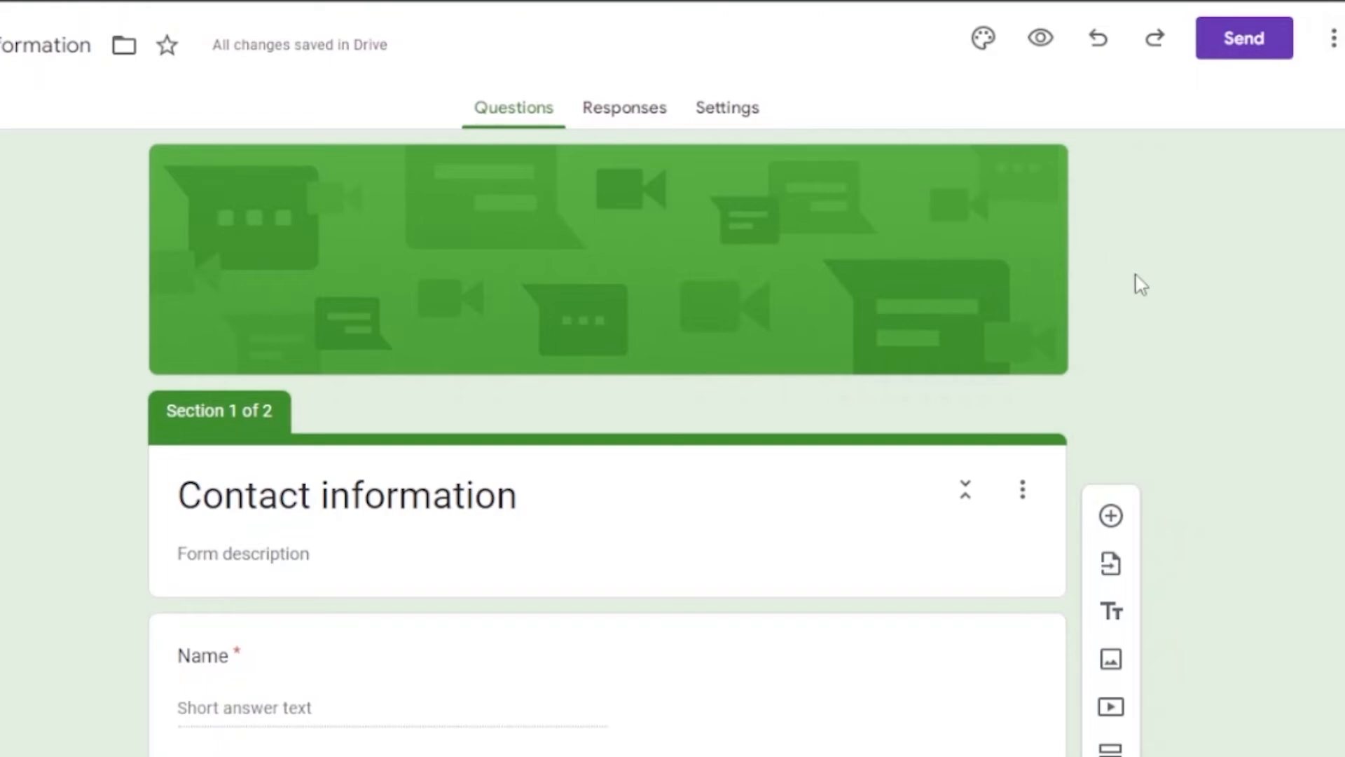
Open the contact form's sending options in the form editor and display its shareable link.
click(1258, 39)
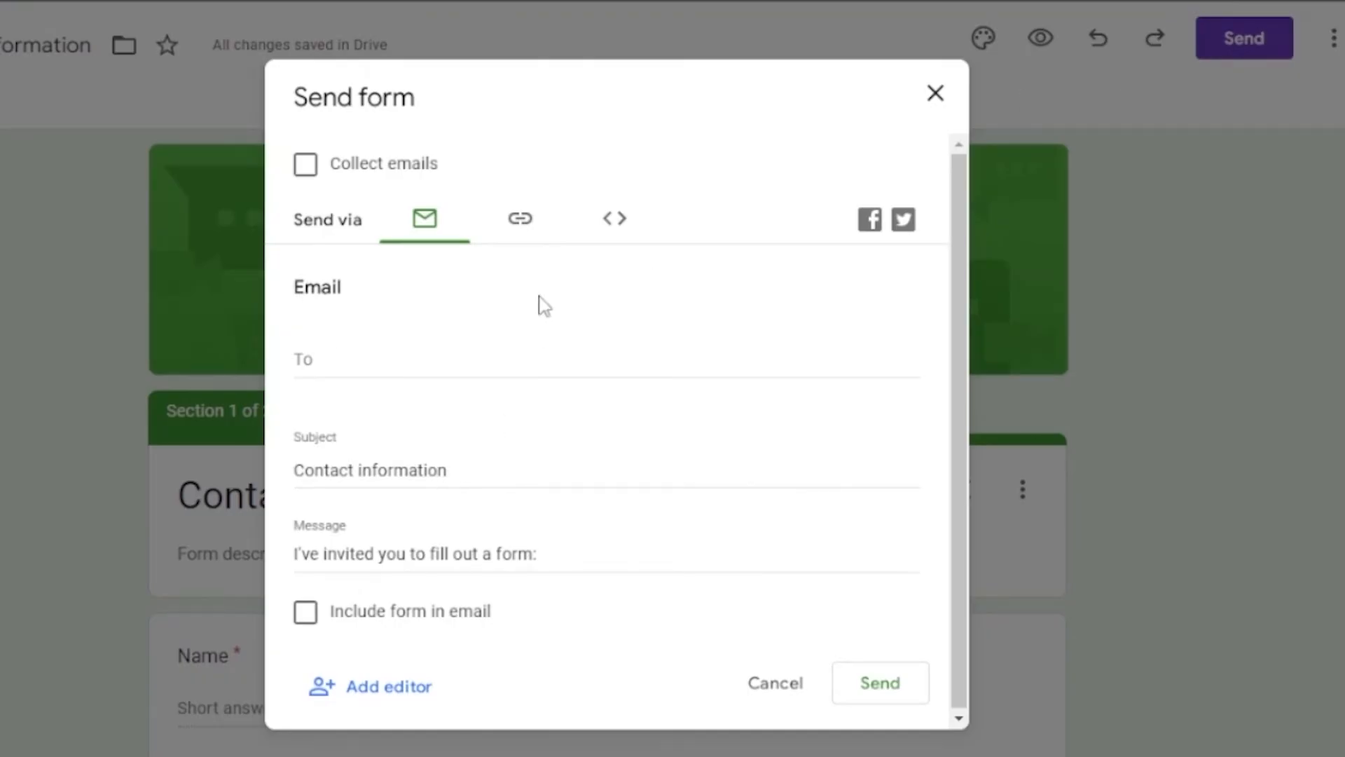
click(517, 223)
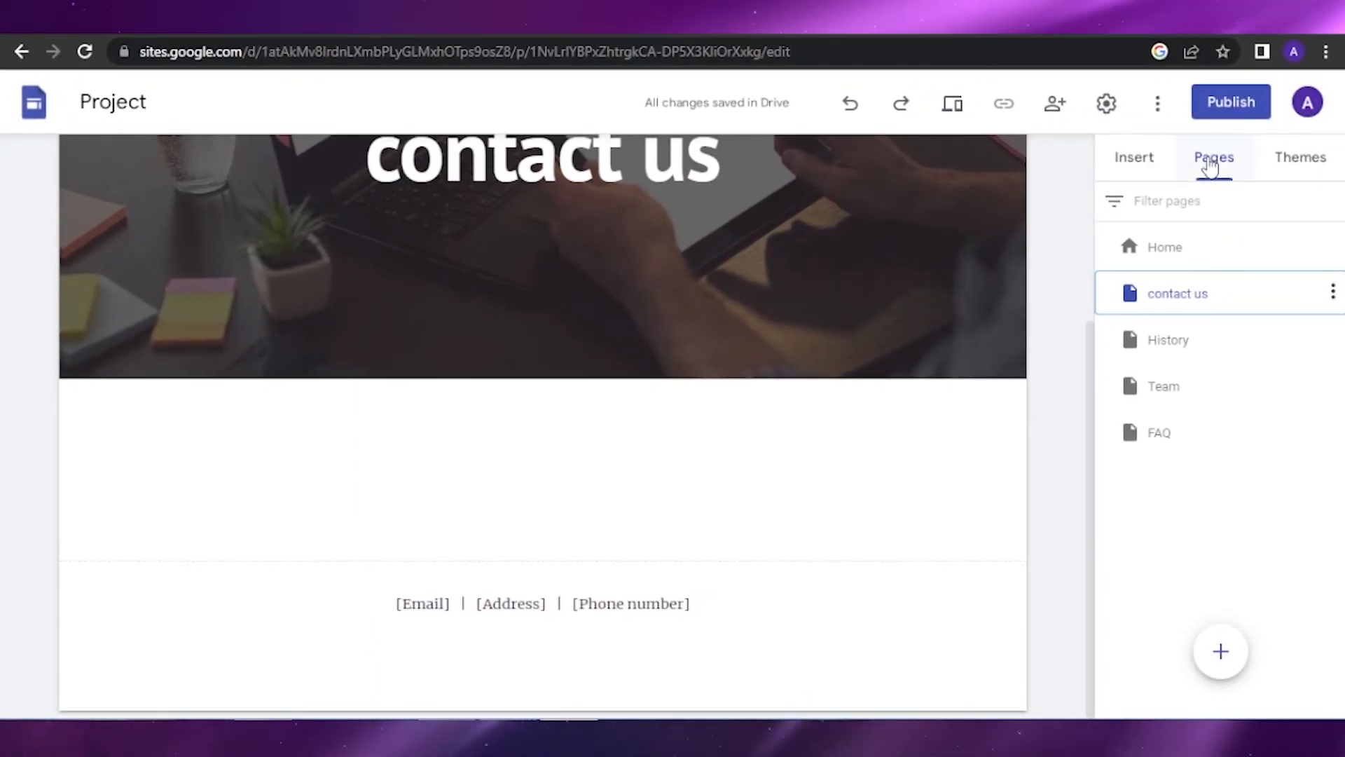
Switch to Google Sites, insert the Contact Information form into the contact us page, and look over the embedded form.
click(1132, 158)
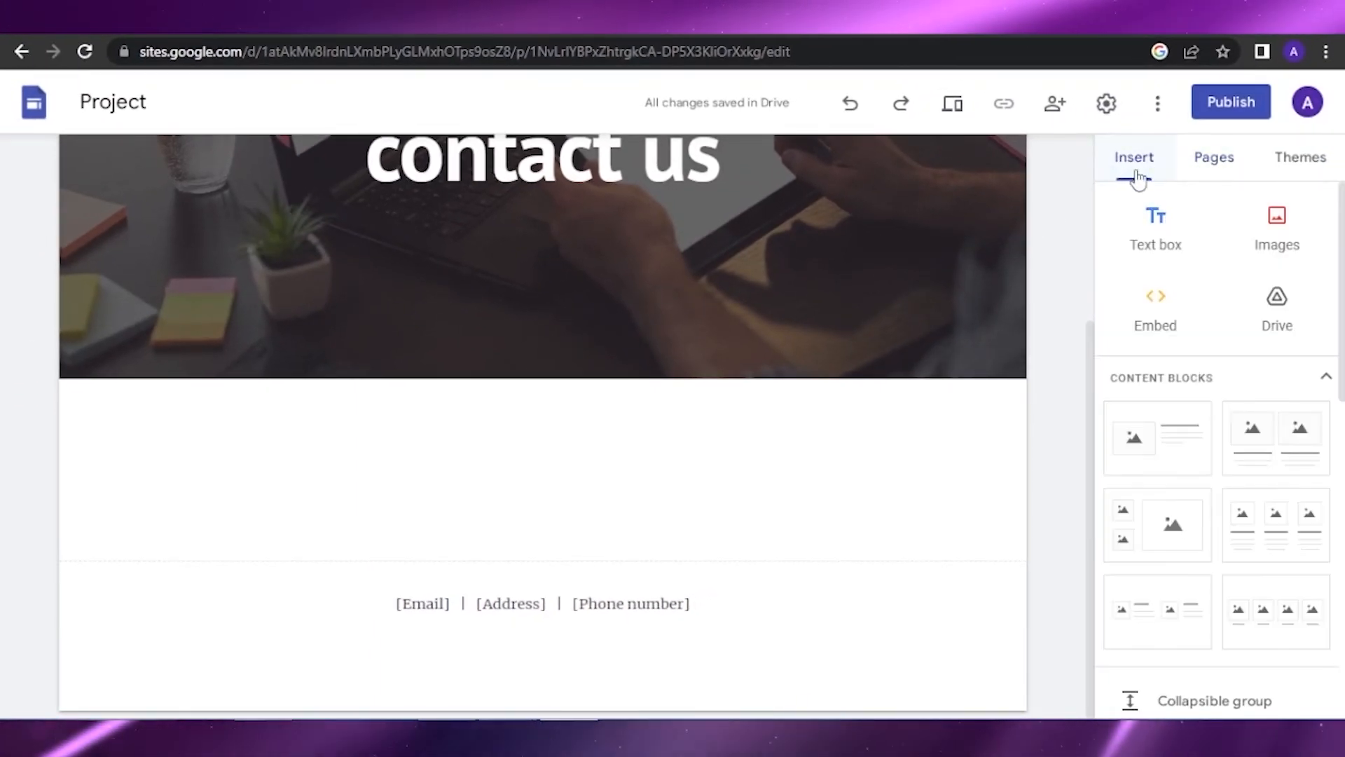
scroll(1219, 434, down, 10)
scroll(1198, 631, down, 1)
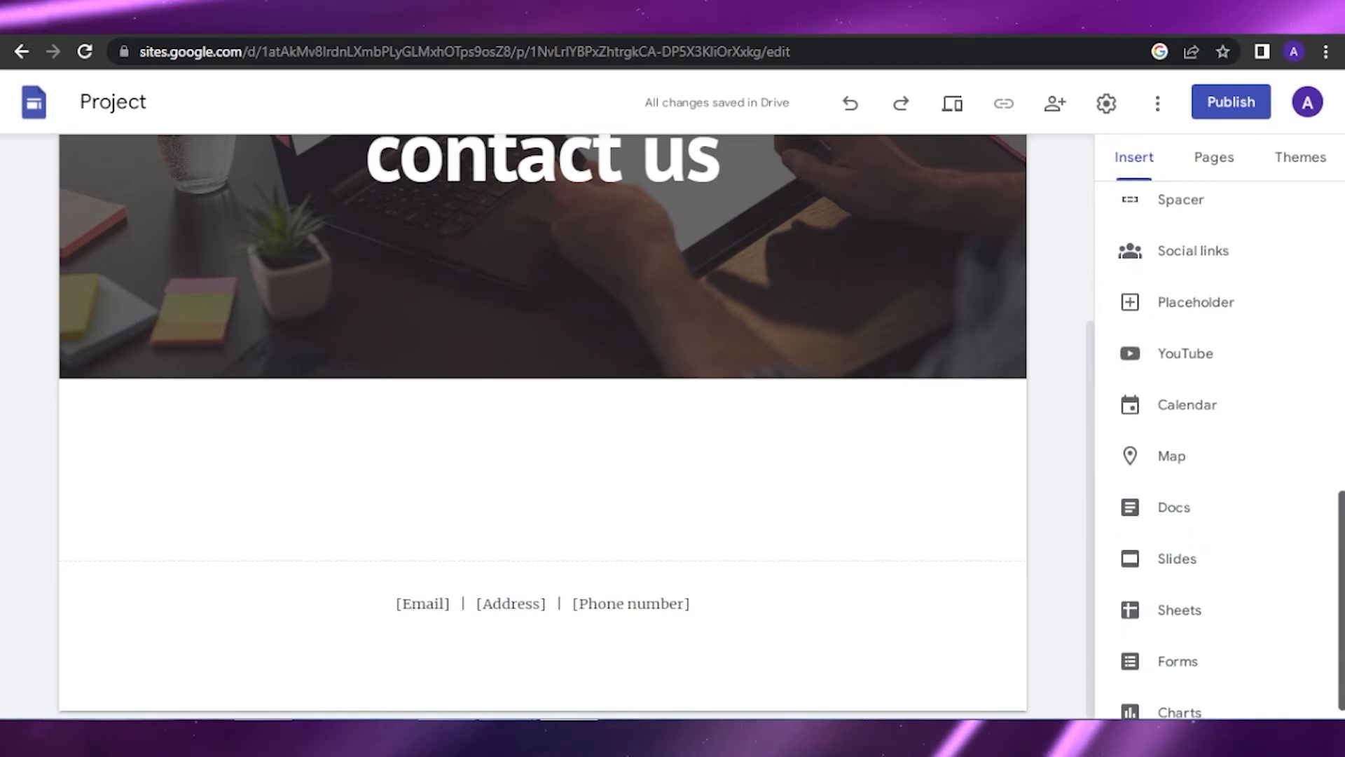
click(1200, 641)
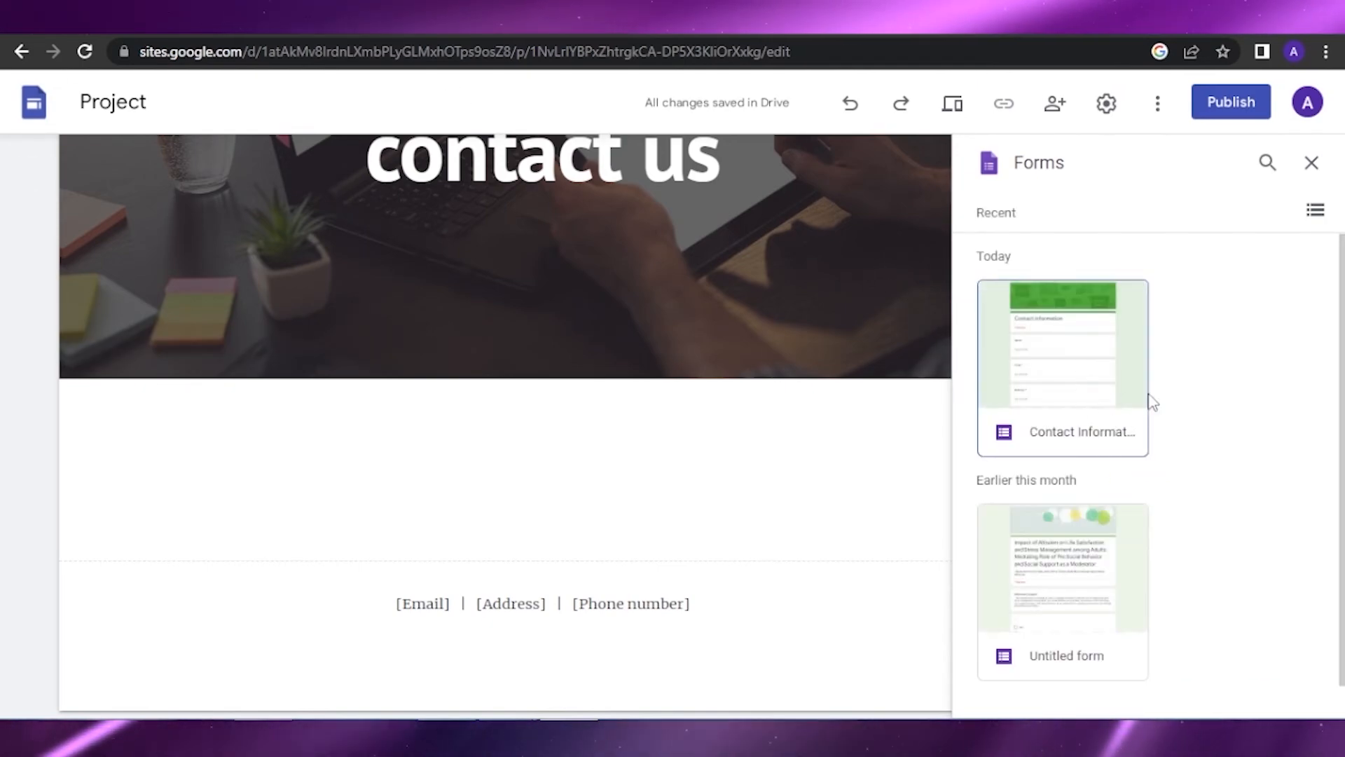
click(1049, 369)
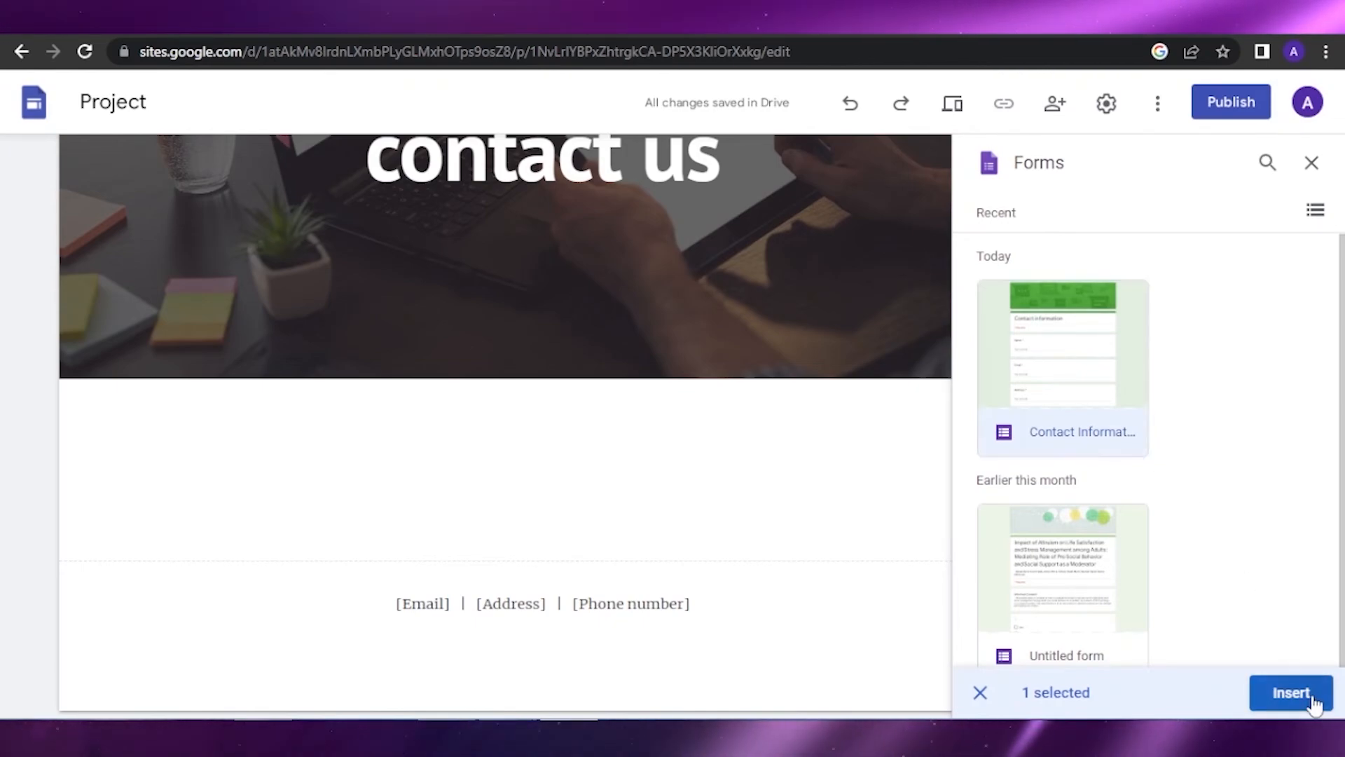
click(1313, 697)
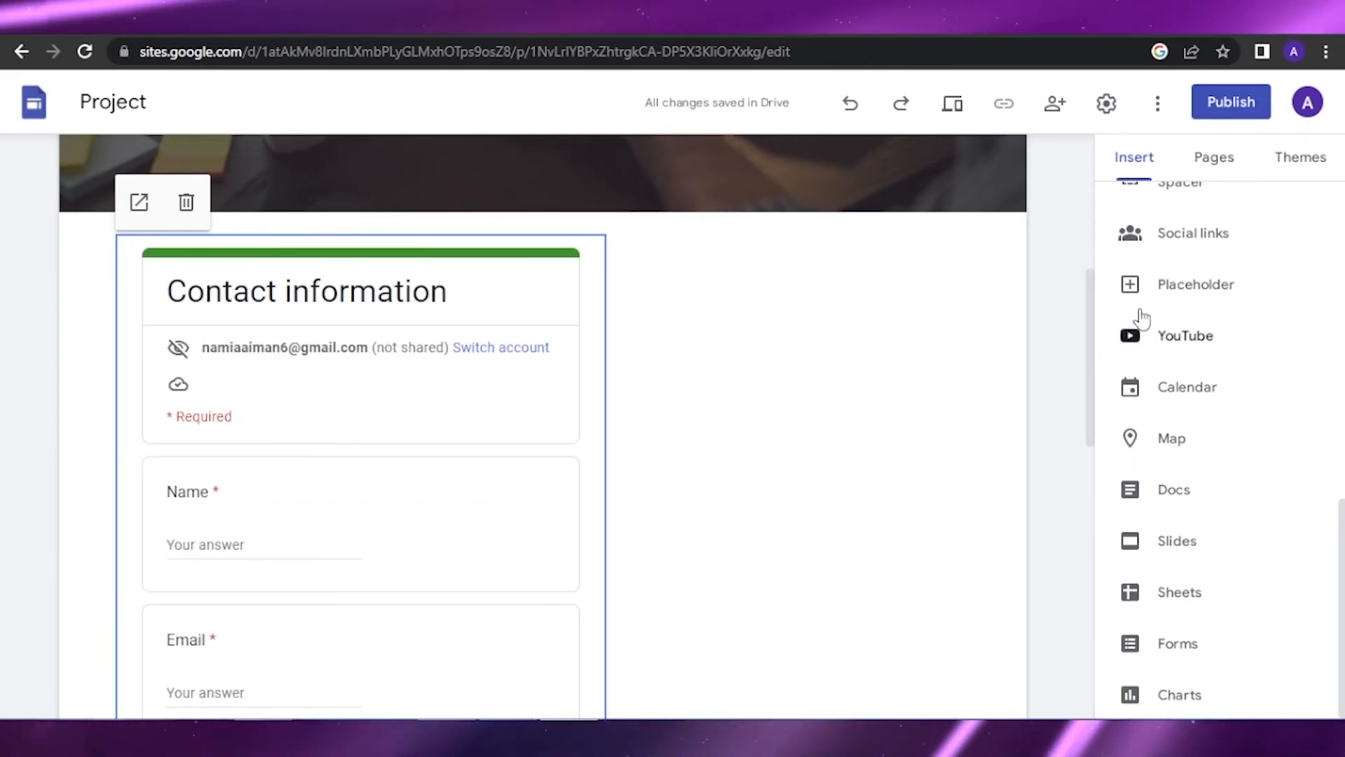
scroll(1097, 291, down, 3)
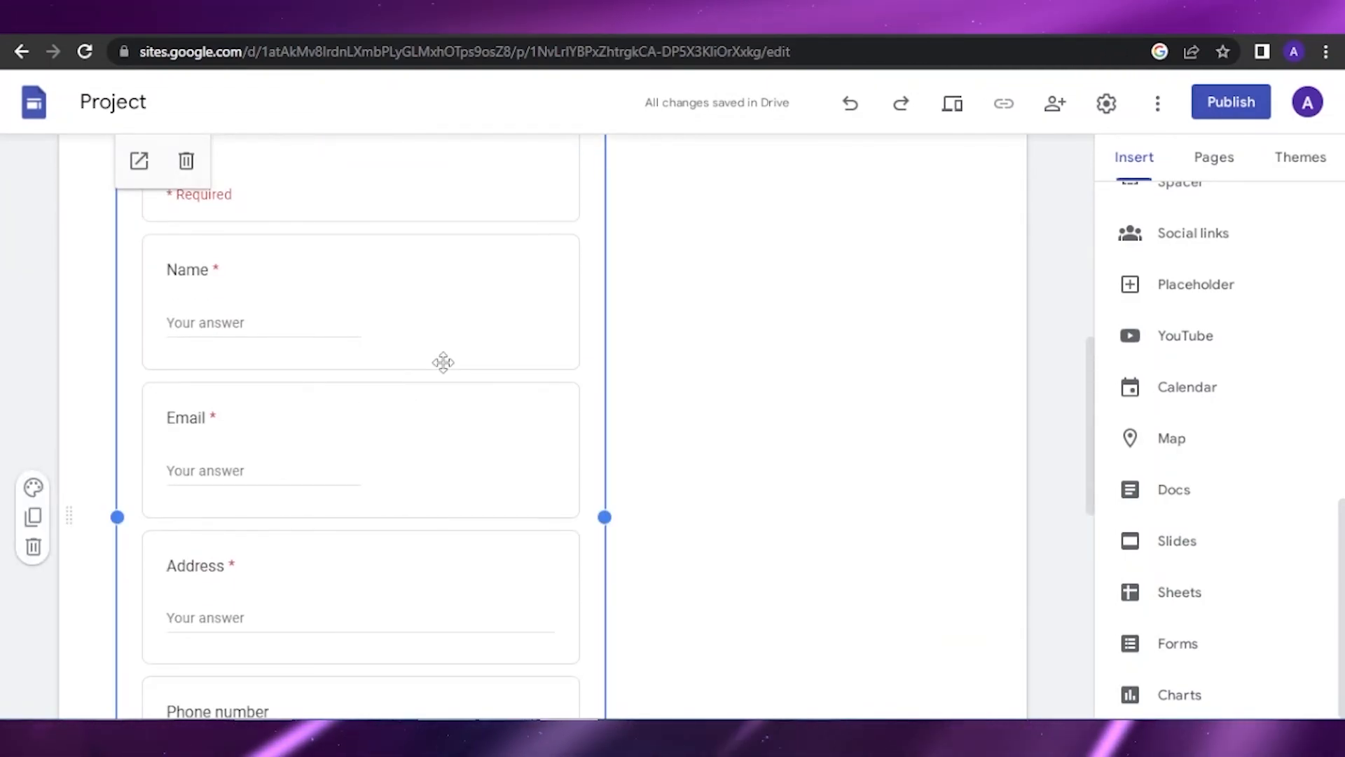
drag(1089, 390, 1093, 189)
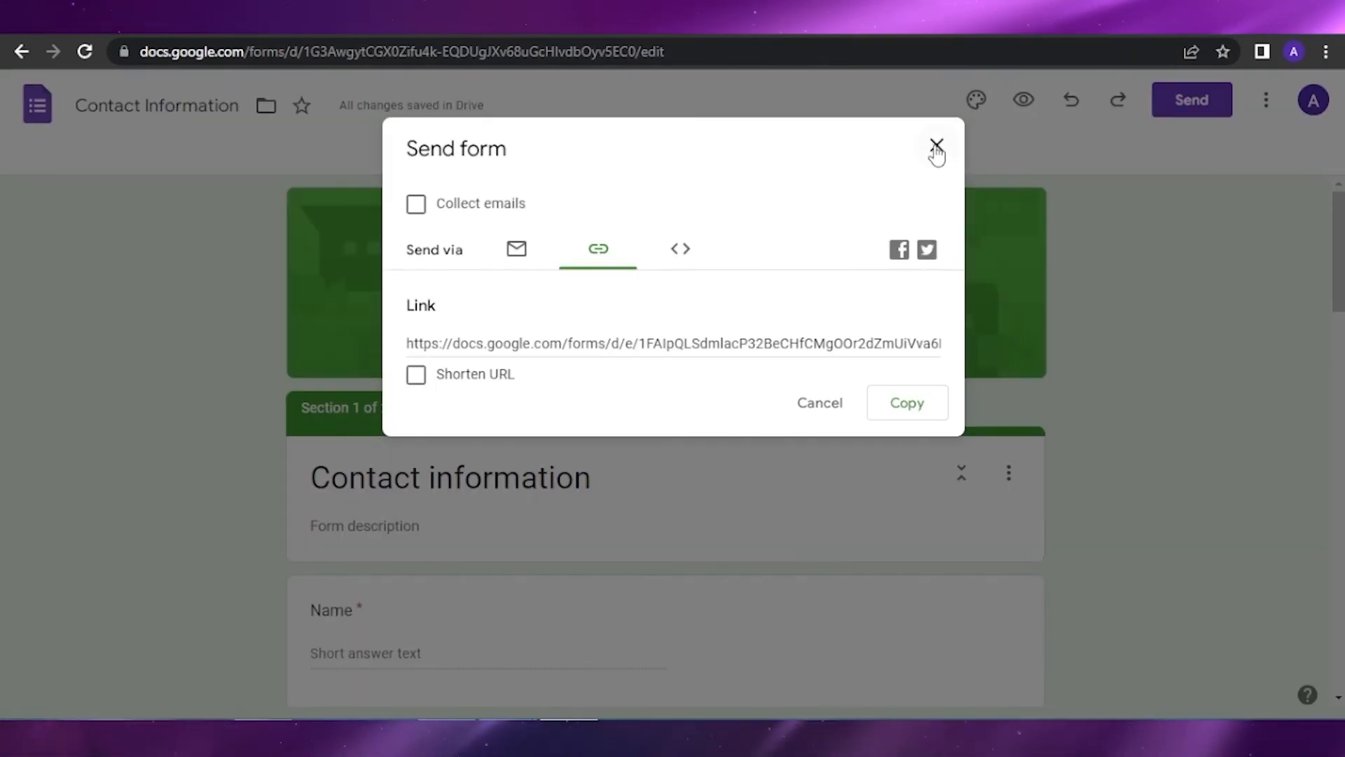
Return to the form in Google Forms, close the sending options and view the form's responses.
click(937, 146)
scroll(729, 210, down, 5)
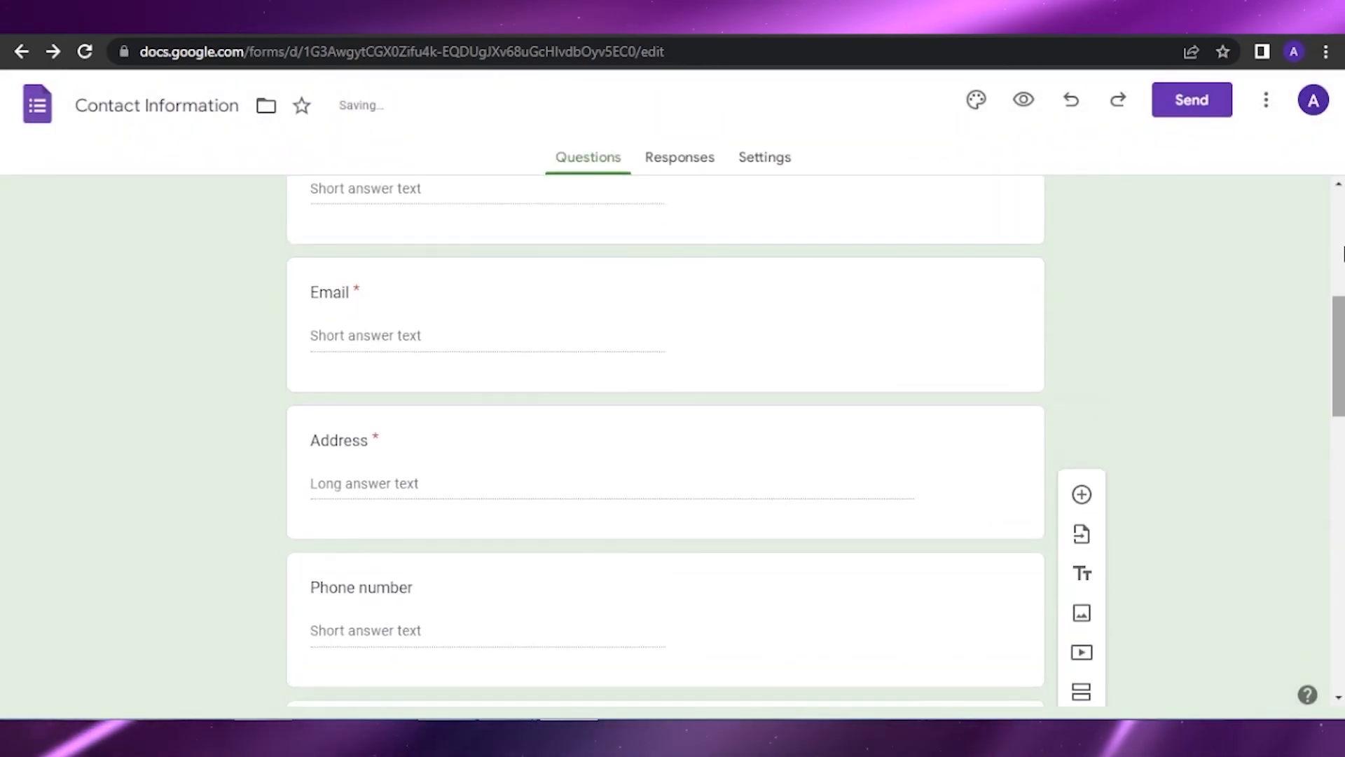
click(655, 164)
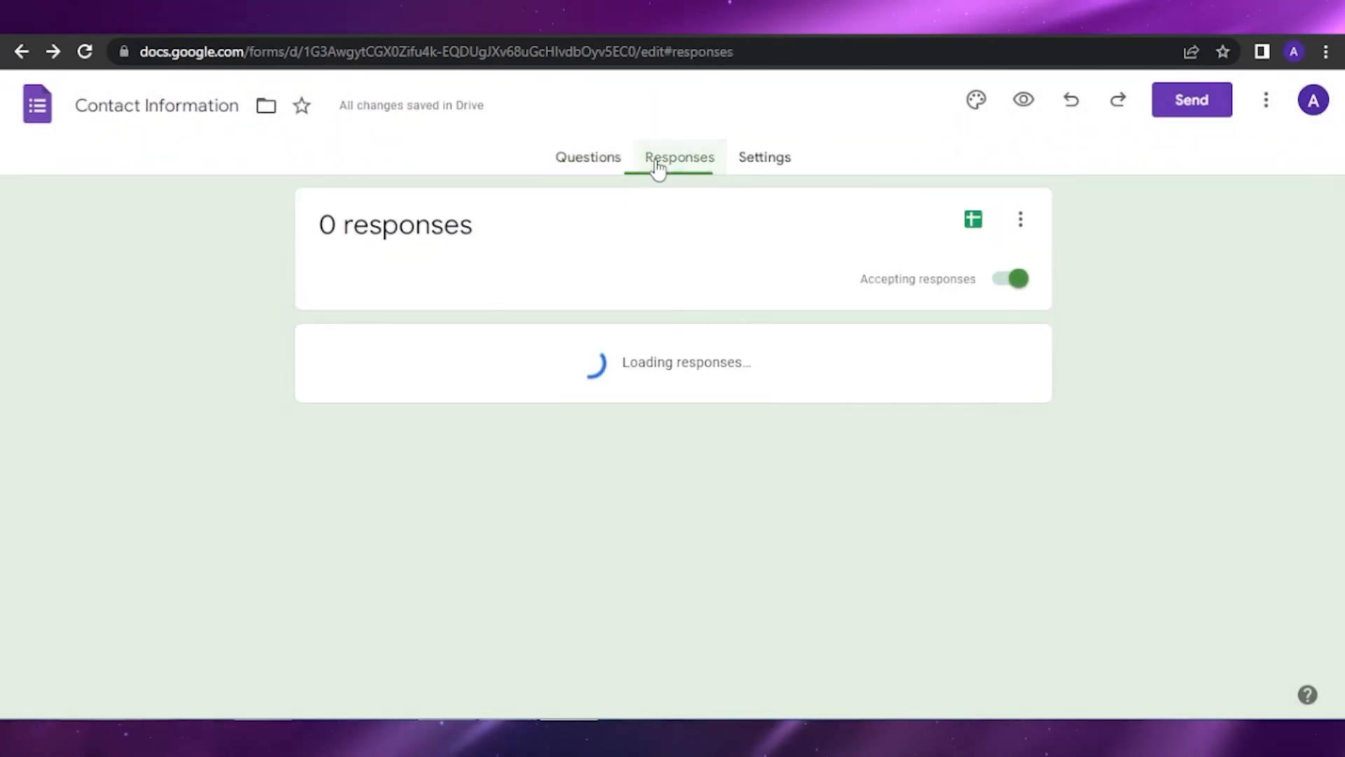